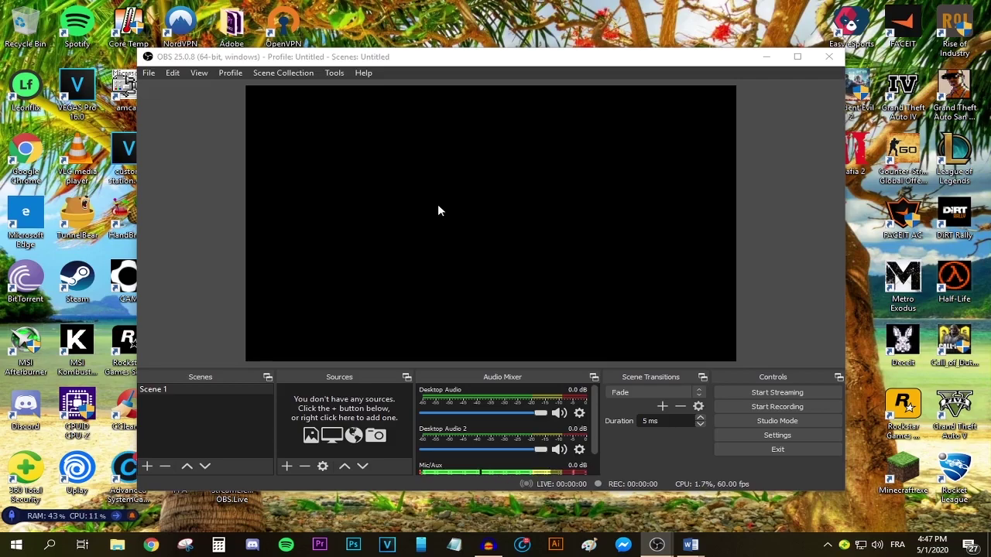
# Nudge the OBS window into place and cancel adding a new scene
pyautogui.moveTo(430, 62); pyautogui.dragTo(432, 56)
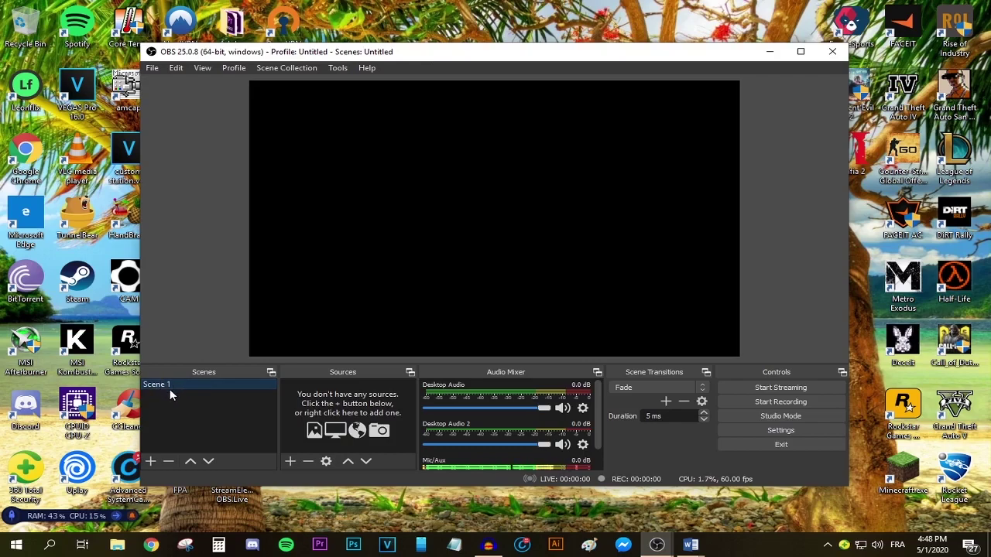
pyautogui.click(152, 463)
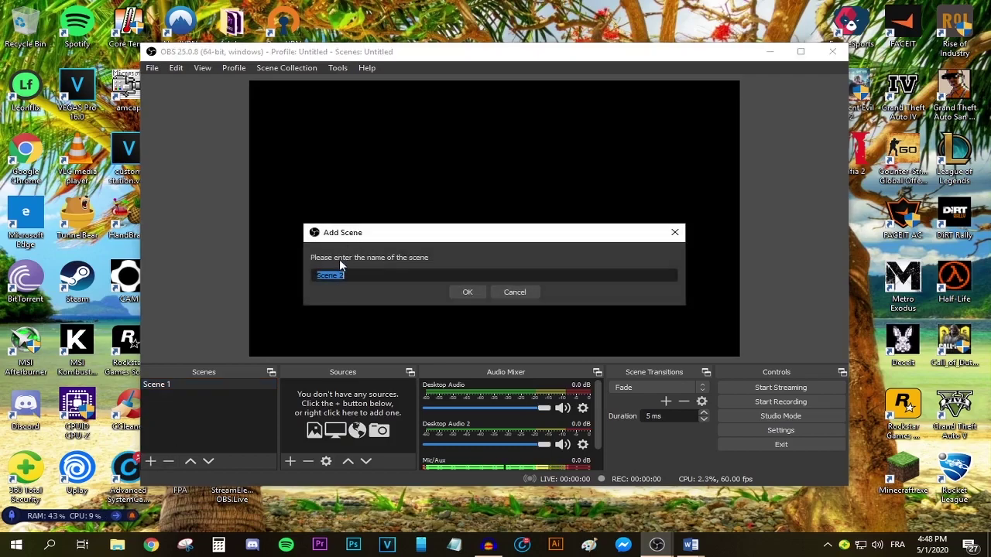
pyautogui.press('Escape')
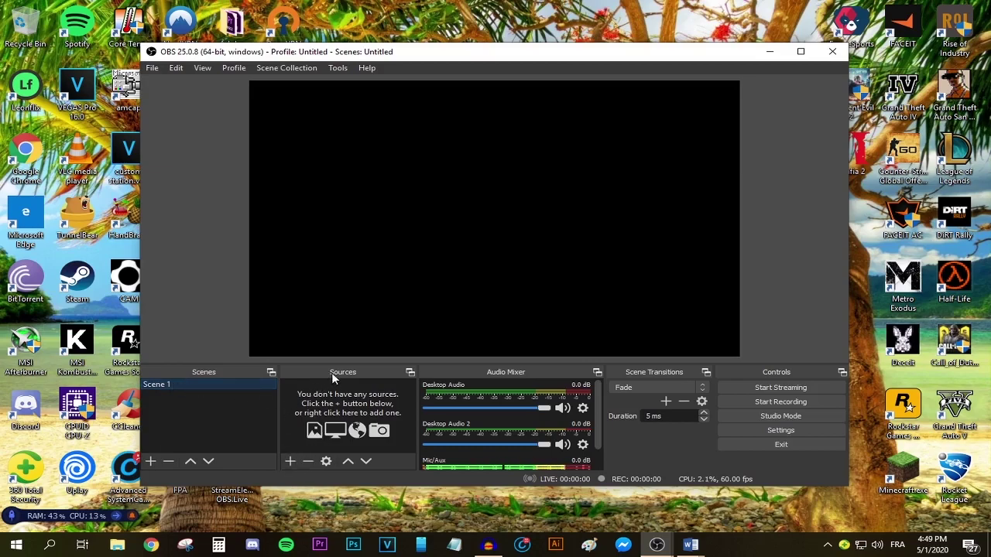
# Add a Display Capture source named 'azd' capturing Display 1 at 1440x900
pyautogui.click(289, 464)
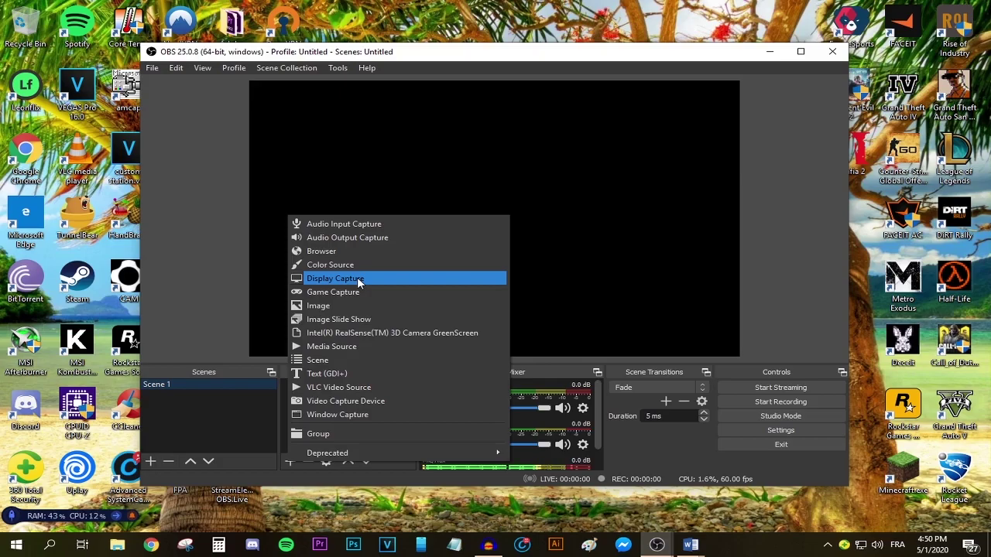
pyautogui.click(358, 283)
pyautogui.write('azd')
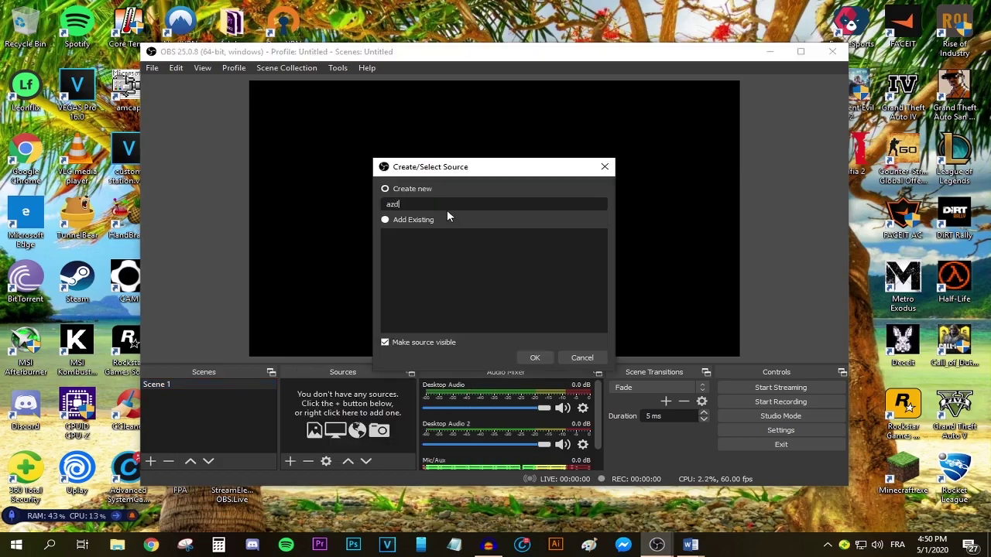
pyautogui.click(535, 358)
pyautogui.click(335, 349)
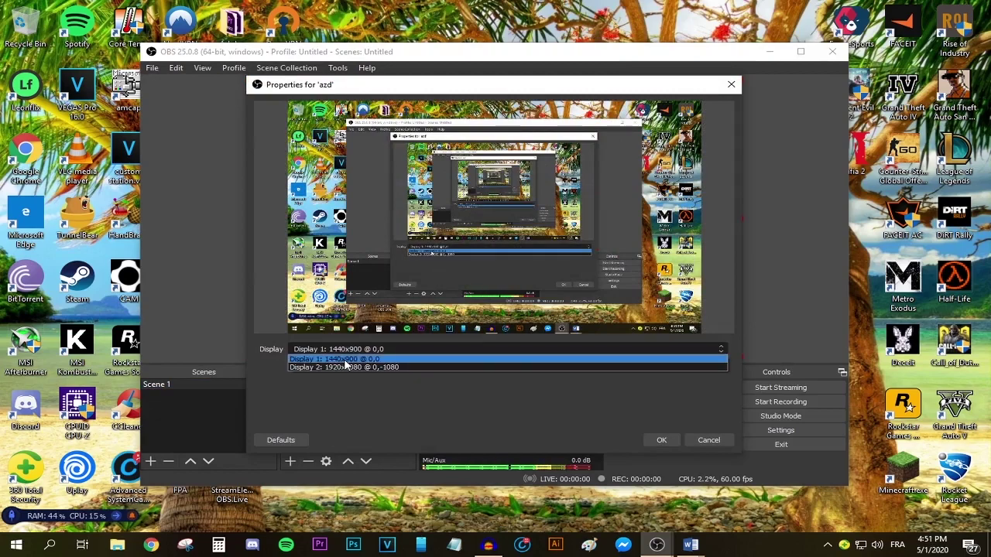
pyautogui.click(346, 360)
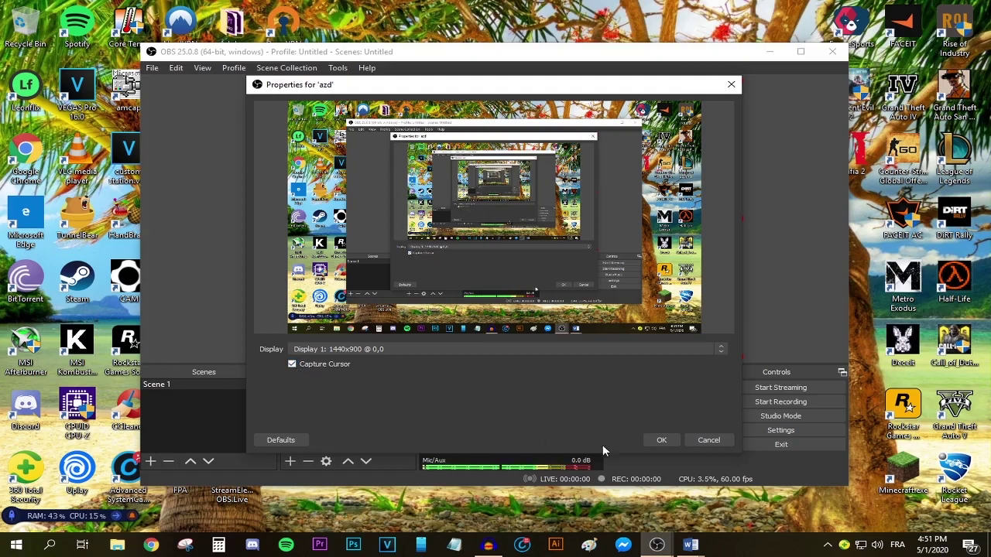
pyautogui.click(664, 440)
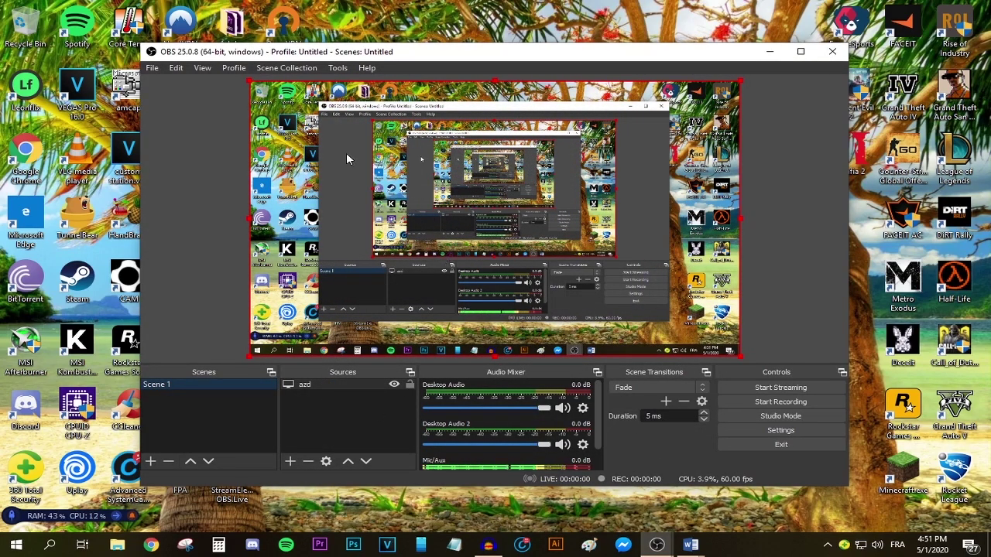
# Select the azd source and bring up the Settings window
pyautogui.click(526, 279)
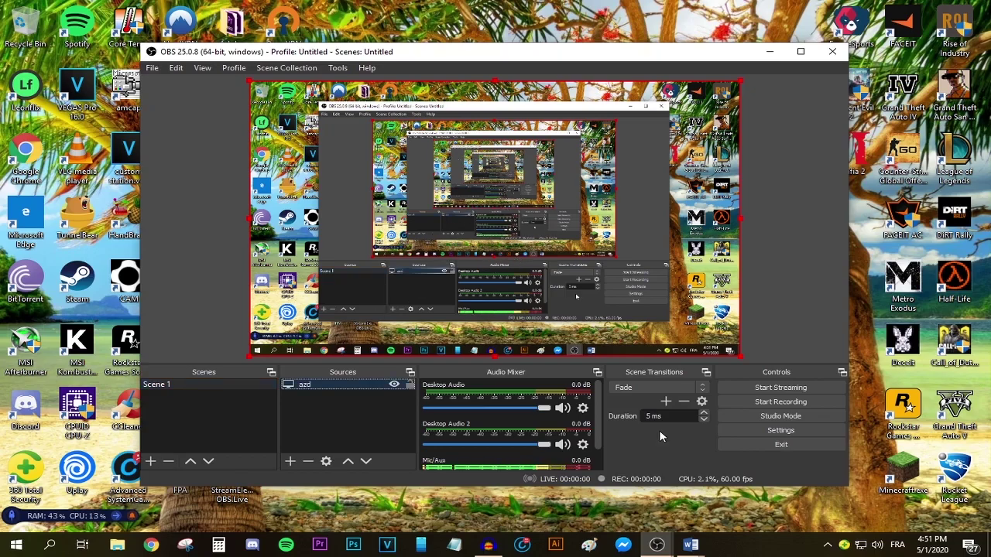
pyautogui.click(784, 432)
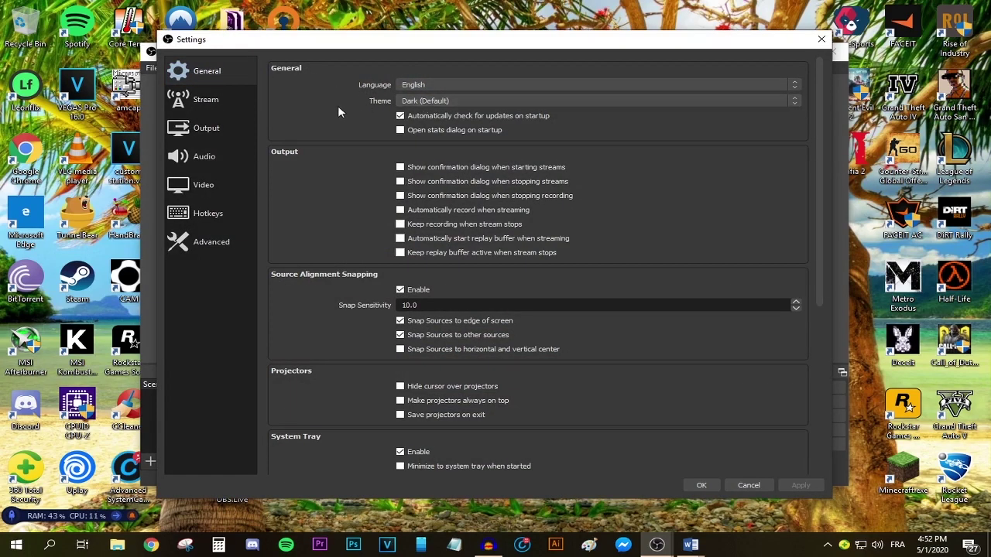
# Set the stream service to YouTube / YouTube Gaming with the Primary ingest server
pyautogui.click(244, 113)
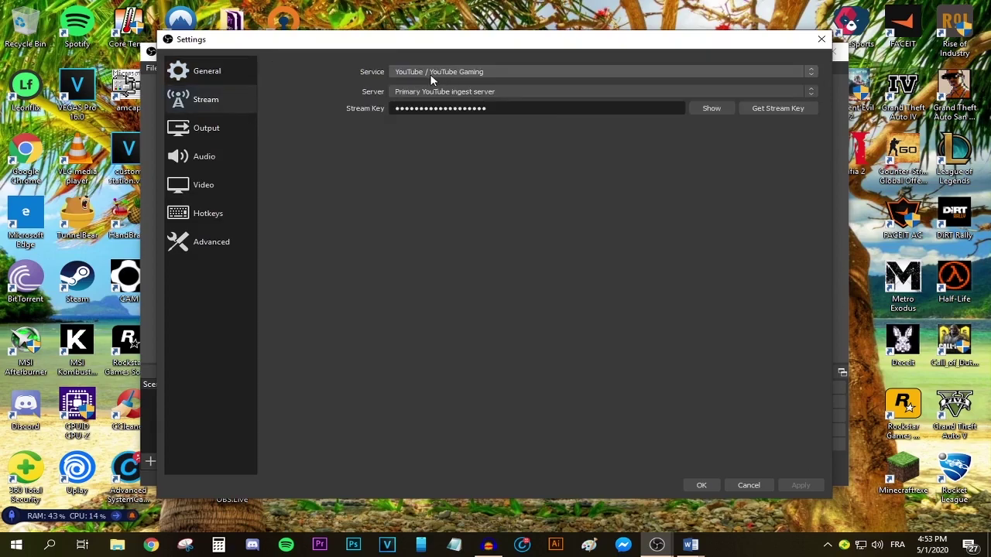
pyautogui.click(431, 73)
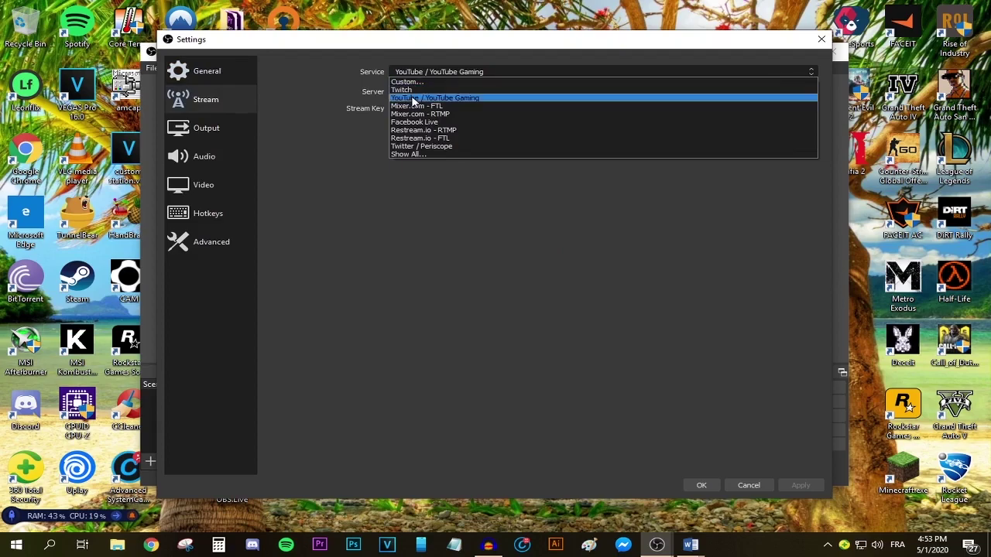
pyautogui.click(414, 98)
pyautogui.click(409, 92)
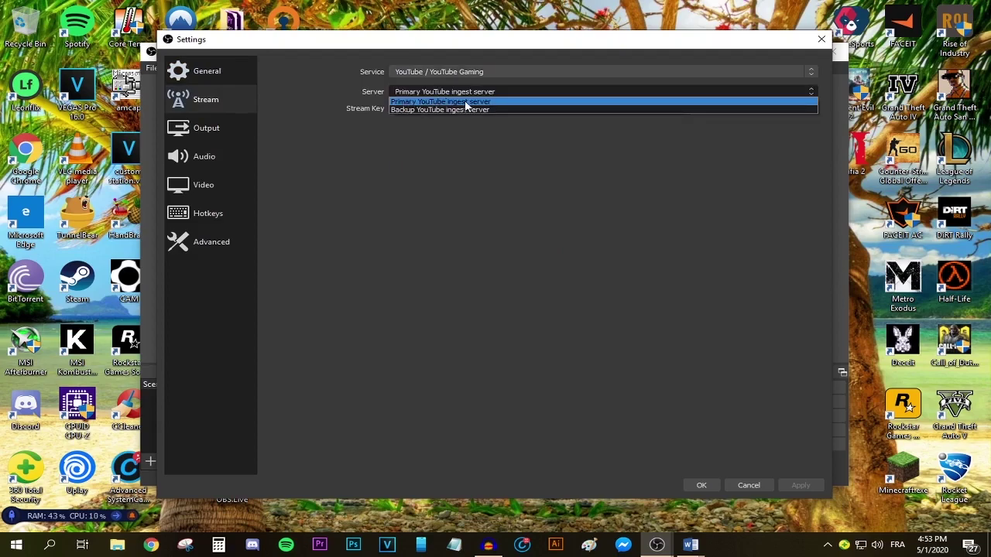
pyautogui.click(497, 103)
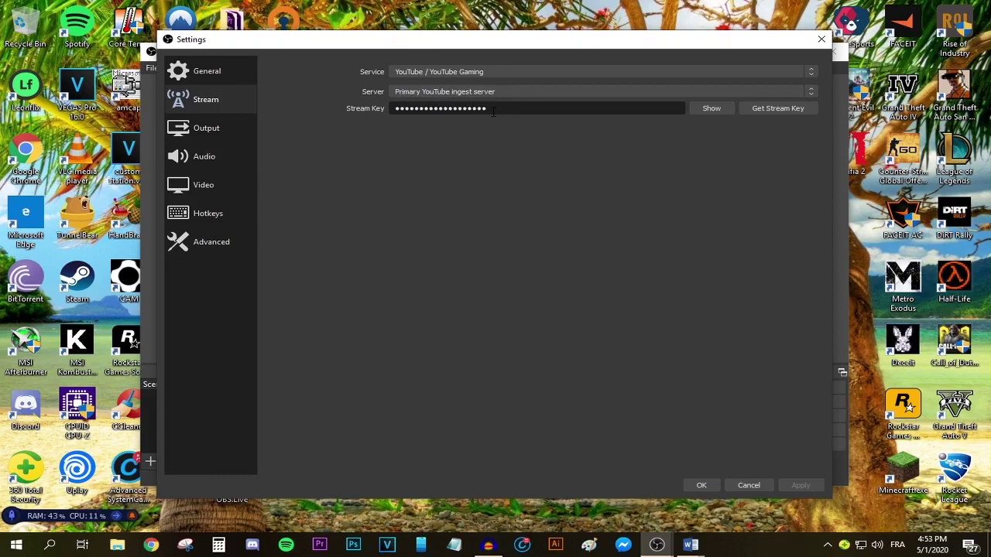
# Try Twitch as the service, selecting its stream key field and browsing Twitch servers
pyautogui.click(476, 72)
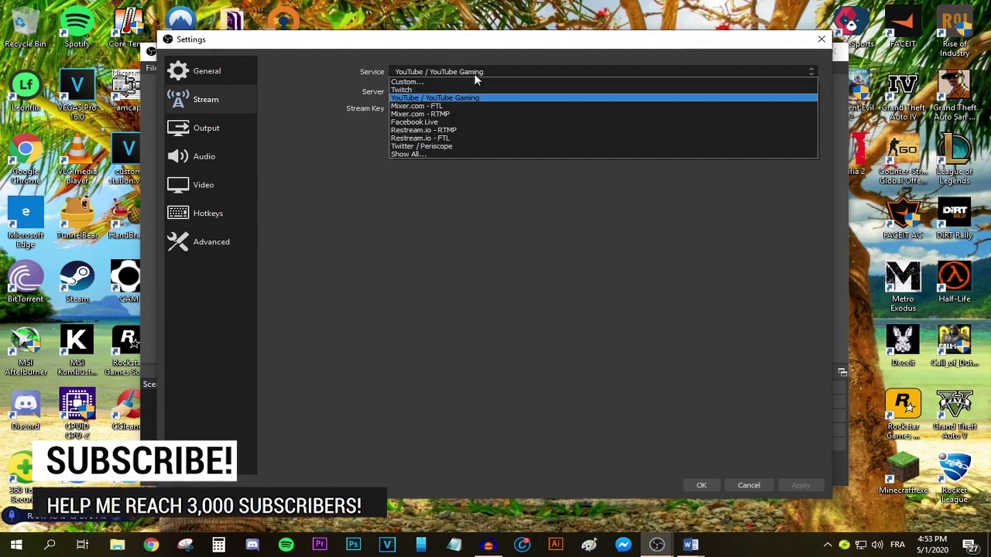
pyautogui.click(429, 90)
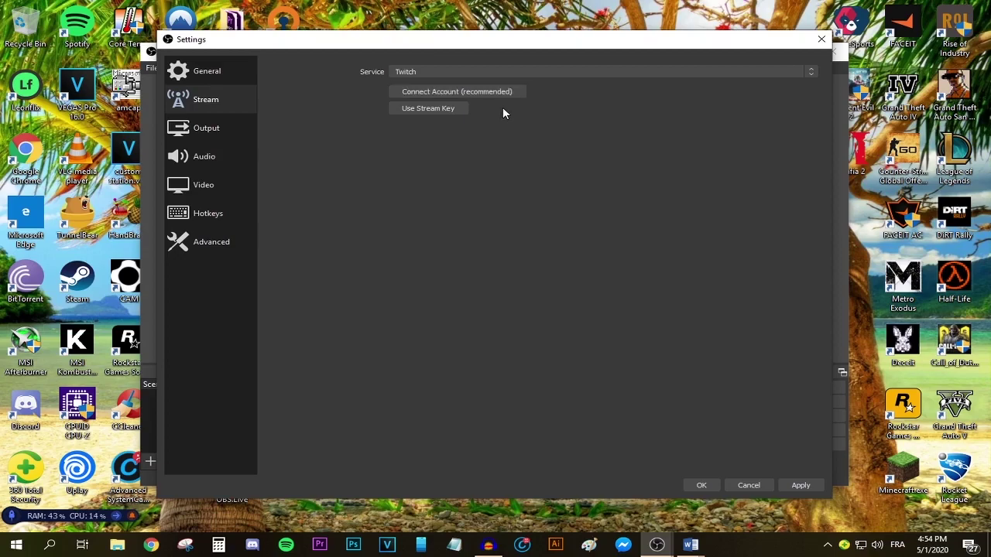
pyautogui.click(427, 109)
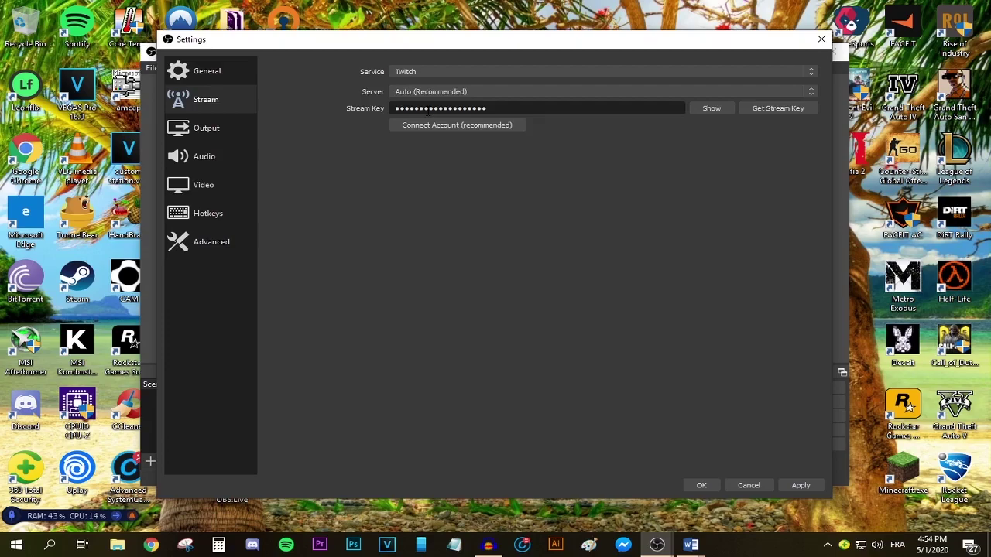
pyautogui.moveTo(521, 108); pyautogui.dragTo(317, 109)
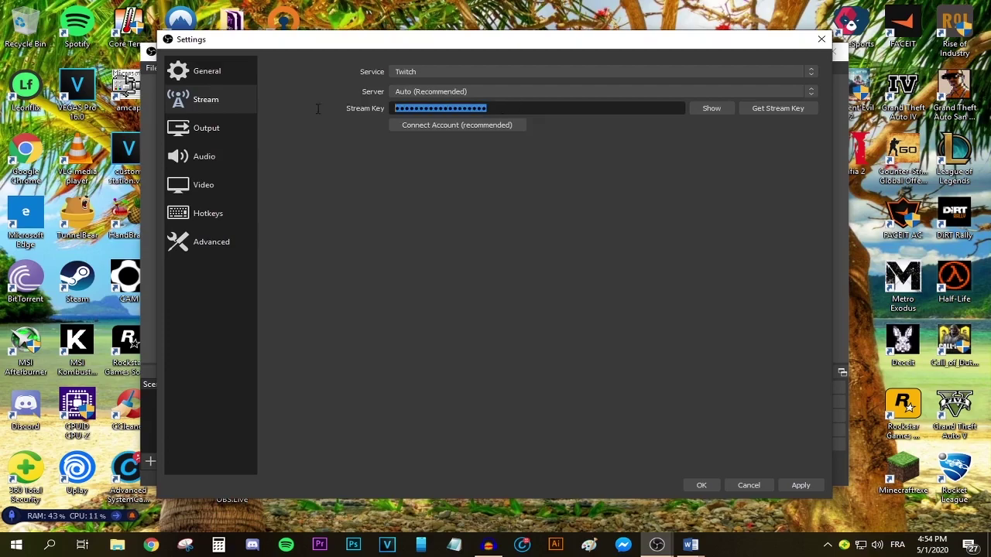
pyautogui.click(537, 92)
pyautogui.click(443, 94)
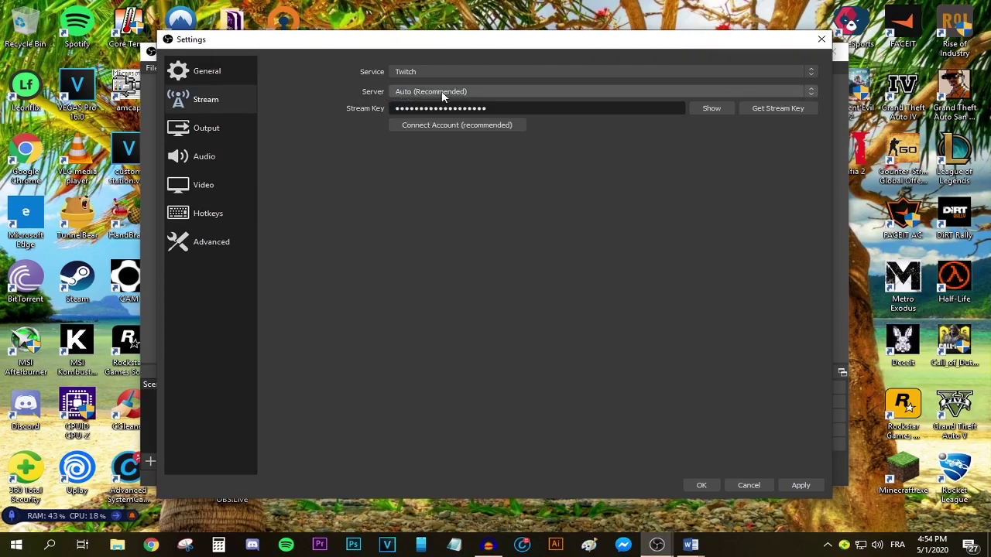
pyautogui.click(445, 91)
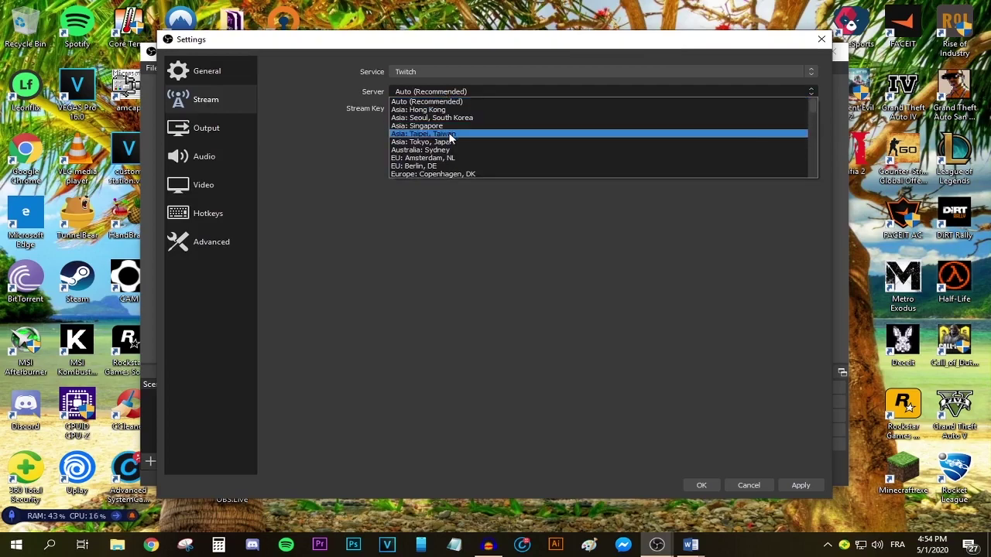
pyautogui.scroll(-10, 480, 154)
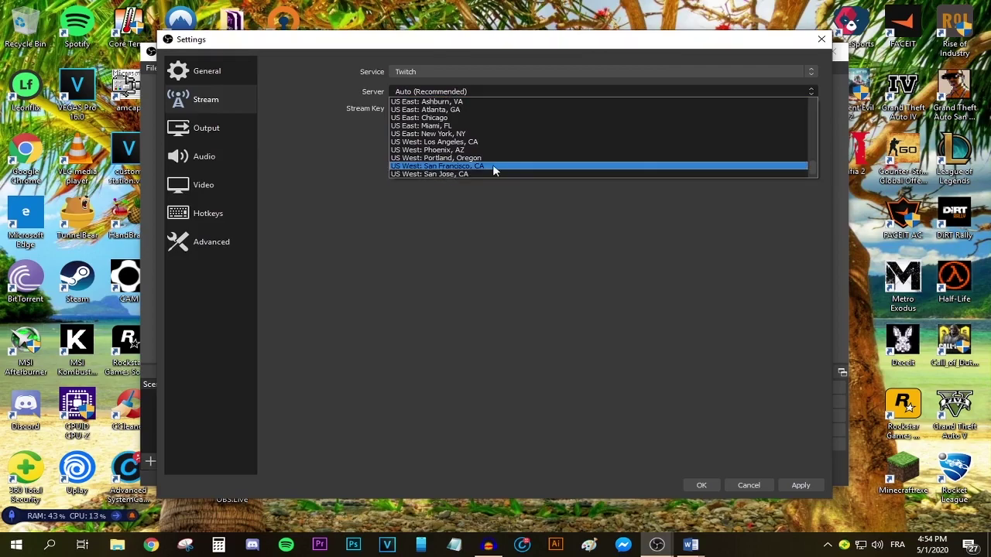
# Switch the service back to YouTube / YouTube Gaming and apply the stream settings
pyautogui.click(452, 71)
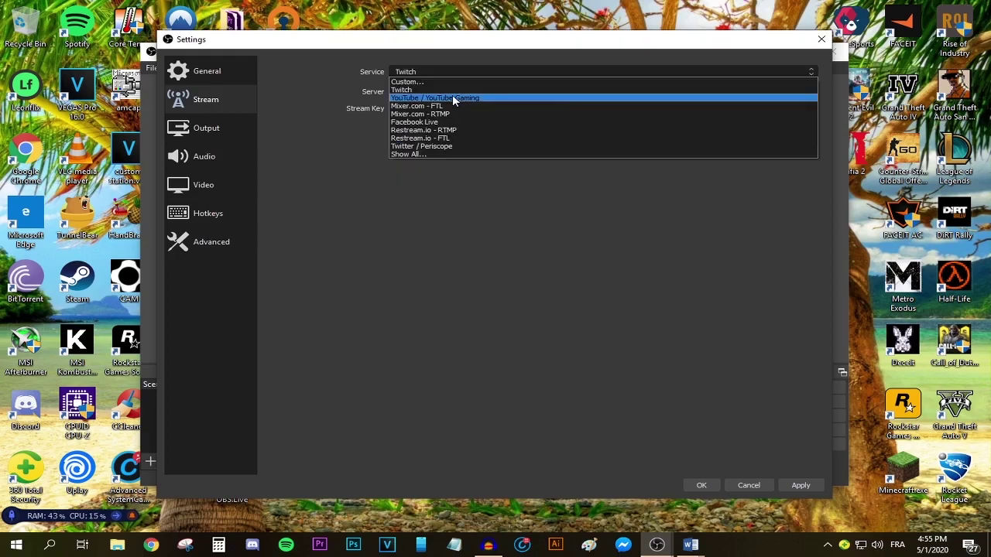
pyautogui.click(454, 99)
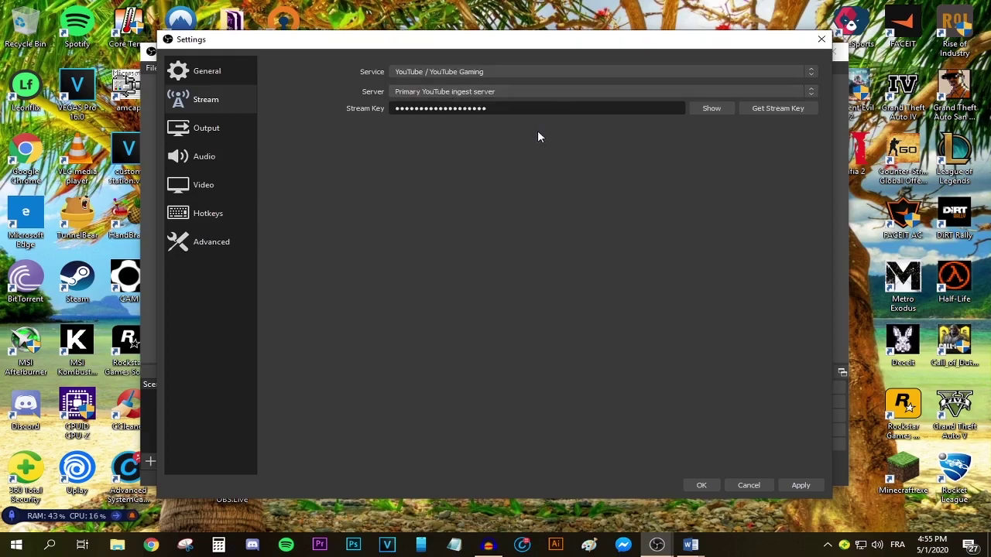
pyautogui.click(805, 484)
pyautogui.click(209, 183)
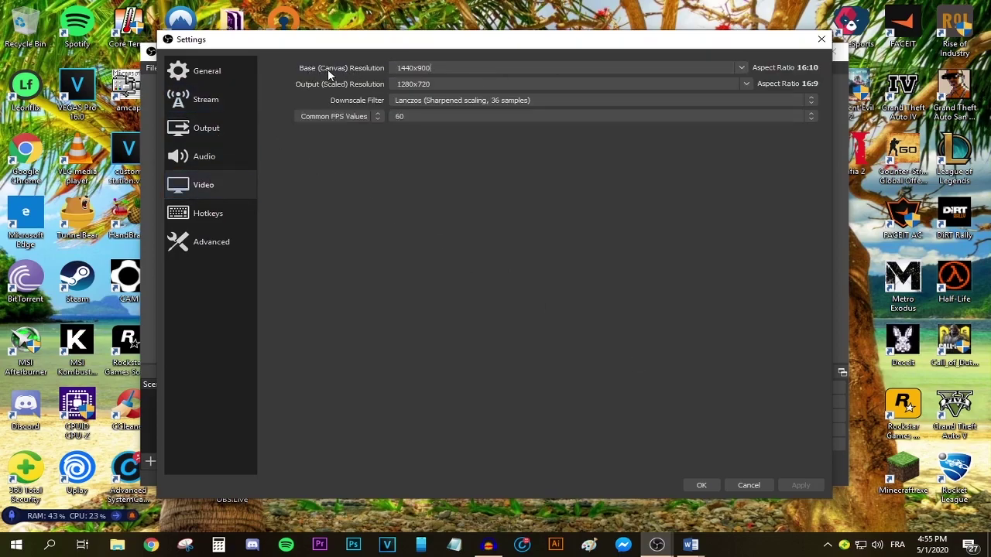
# Keep the 1440x900 base canvas and settle the output resolution on 1280x720
pyautogui.click(712, 70)
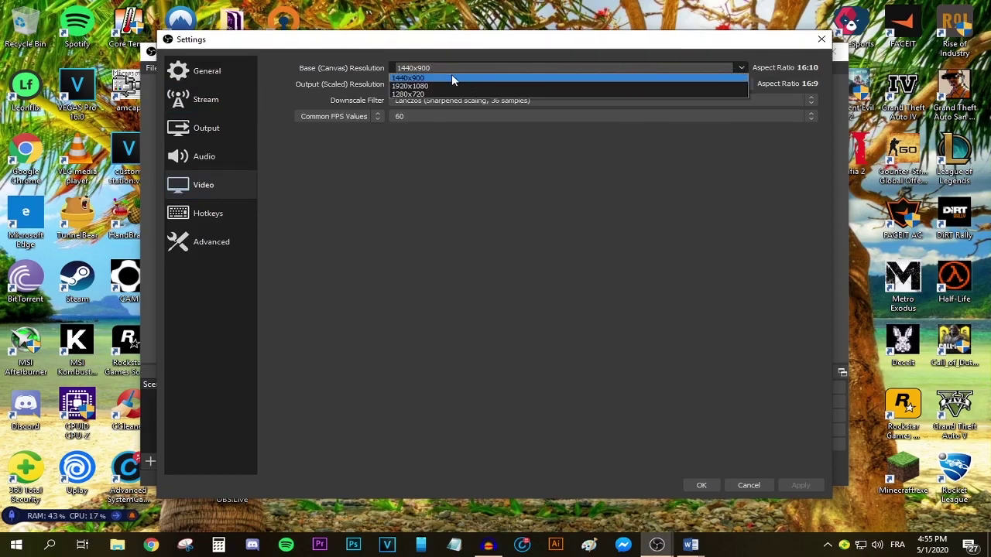
pyautogui.click(452, 78)
pyautogui.click(746, 83)
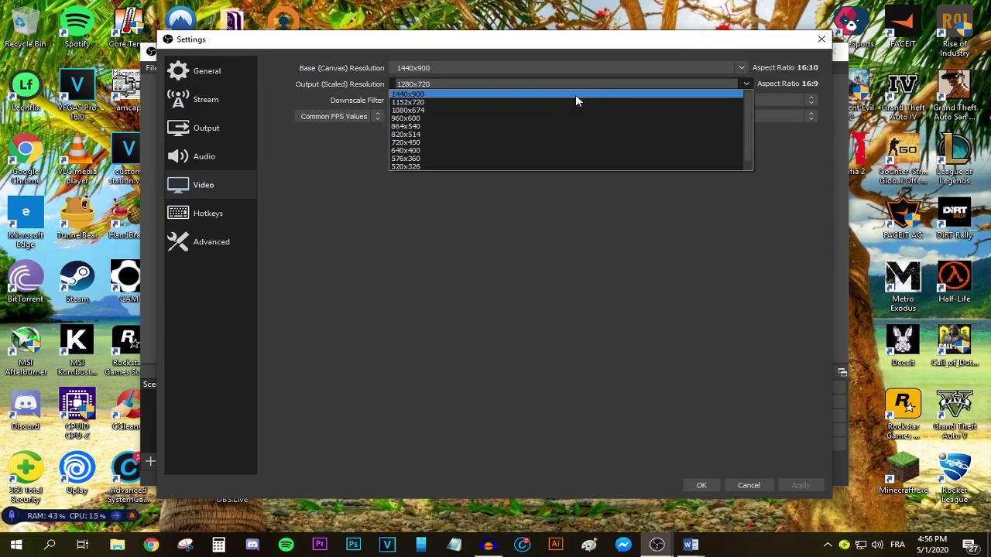
pyautogui.click(433, 83)
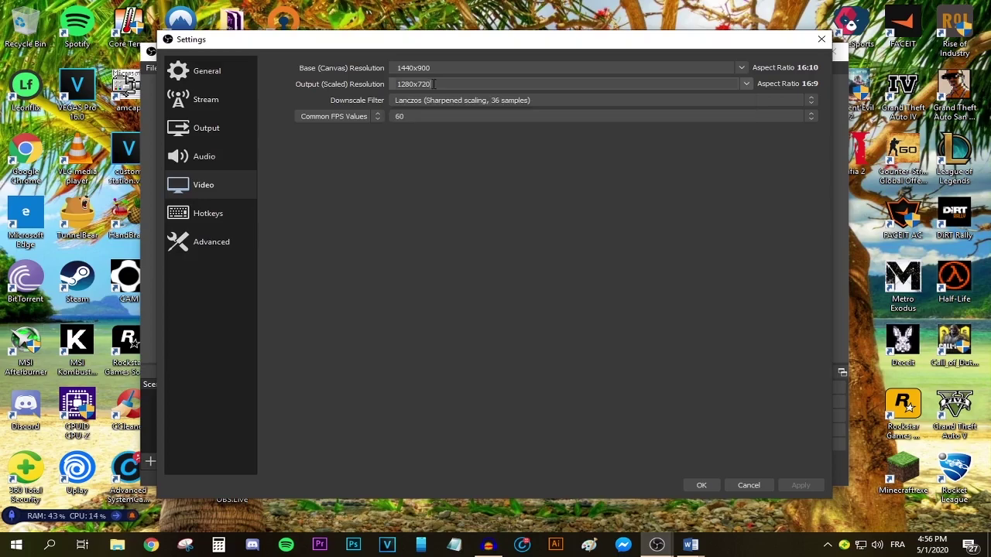
pyautogui.moveTo(434, 84); pyautogui.dragTo(393, 84)
pyautogui.press('Left')
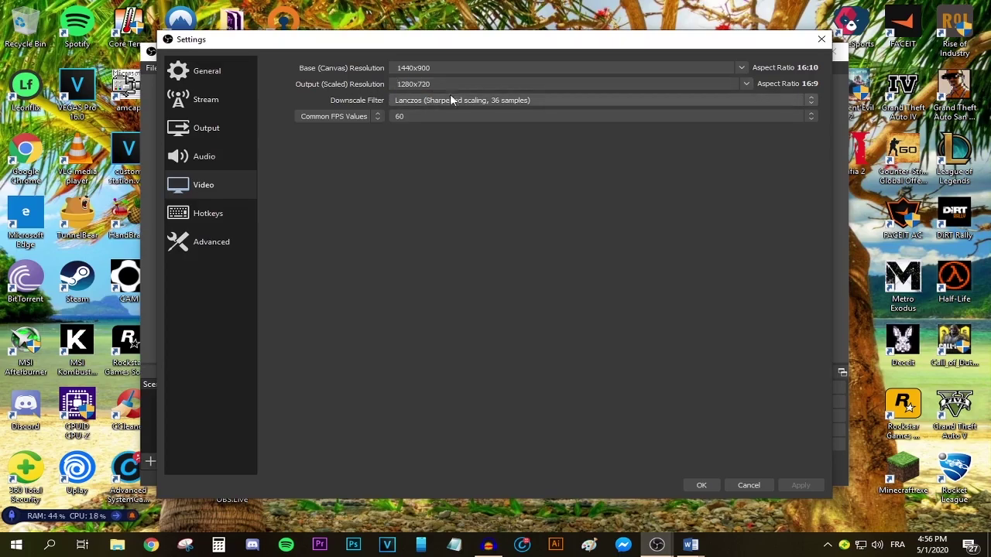
pyautogui.press('Delete')
pyautogui.press('Delete')
pyautogui.press('Delete')
pyautogui.press('Delete')
pyautogui.press('Delete')
pyautogui.press('Delete')
pyautogui.press('Delete')
pyautogui.press('Delete')
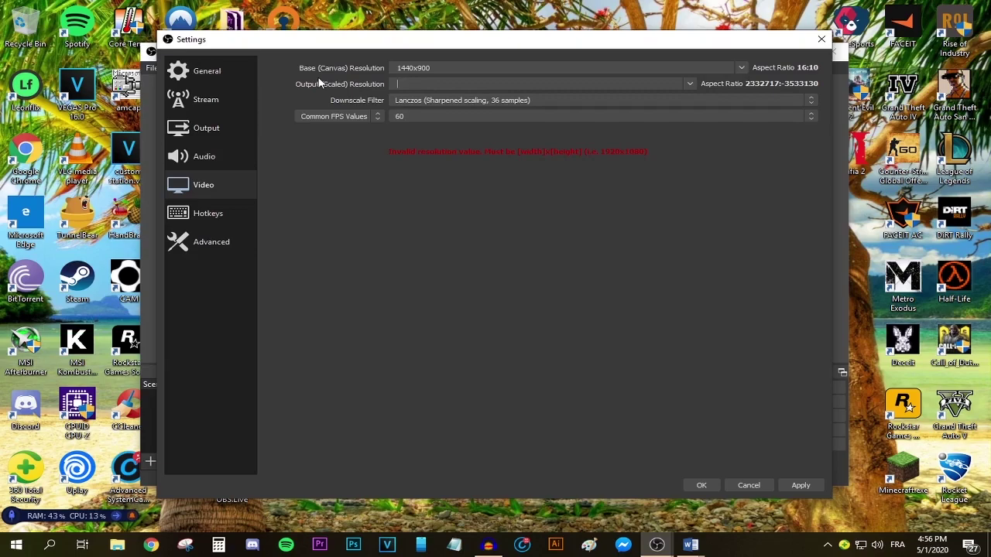
pyautogui.write('1280')
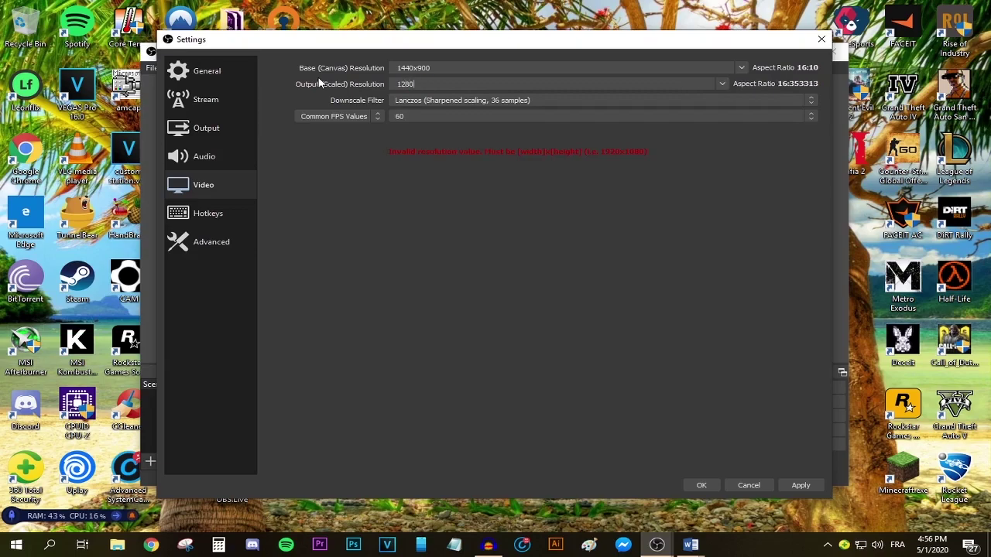
pyautogui.write('x720')
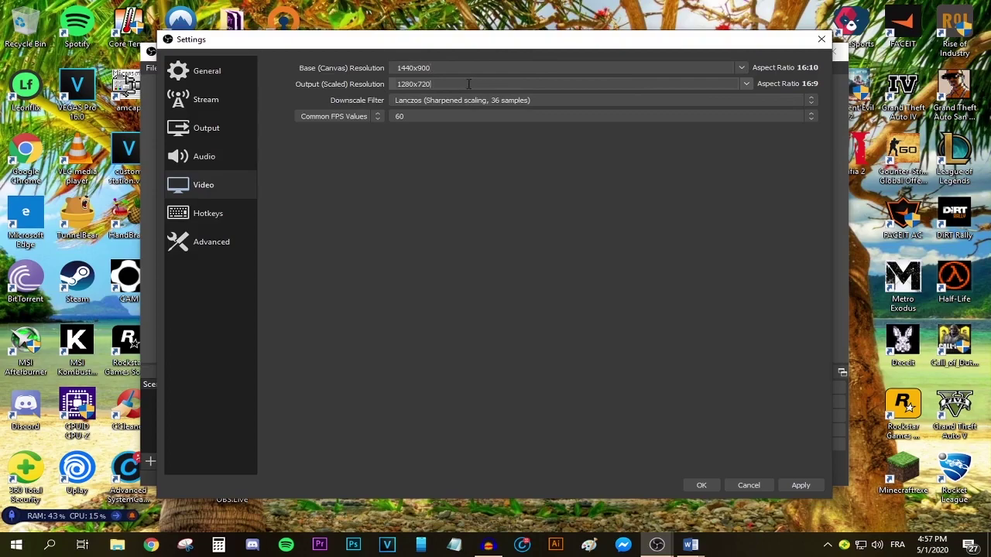
pyautogui.moveTo(469, 84); pyautogui.dragTo(396, 85)
pyautogui.write('1920')
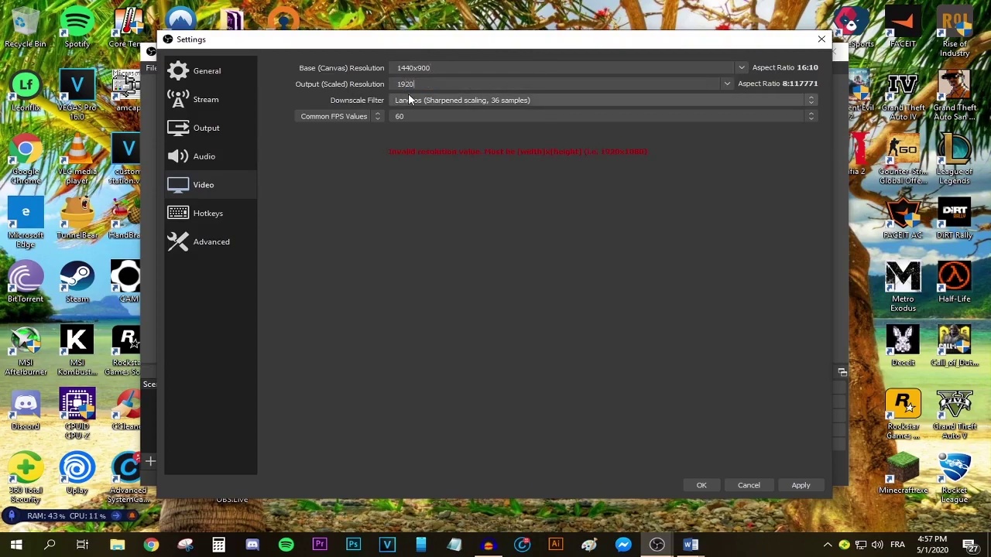
pyautogui.write('x1080')
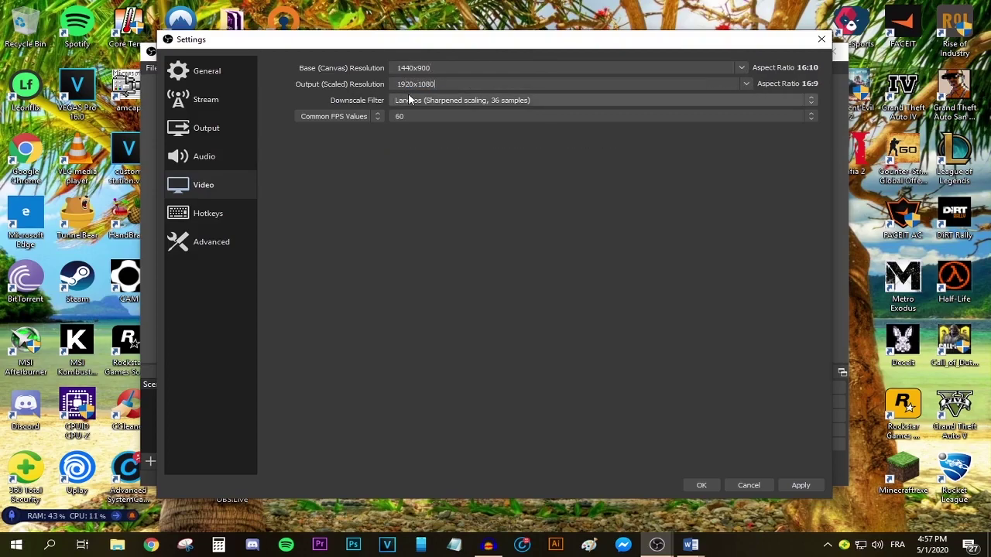
pyautogui.moveTo(448, 84); pyautogui.dragTo(286, 89)
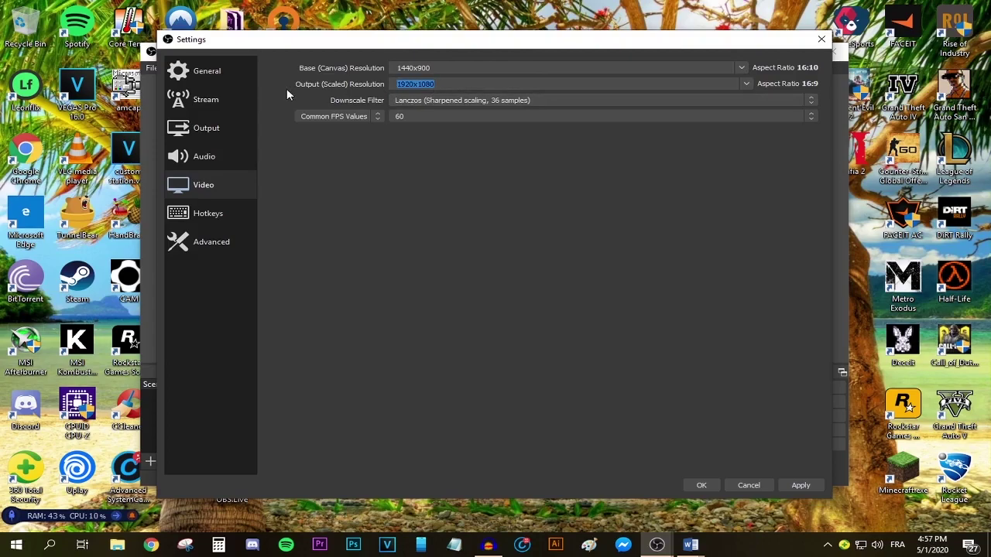
pyautogui.write('1280x720')
# Keep the Lanczos downscale filter, set 30 FPS, and apply the video settings
pyautogui.click(555, 104)
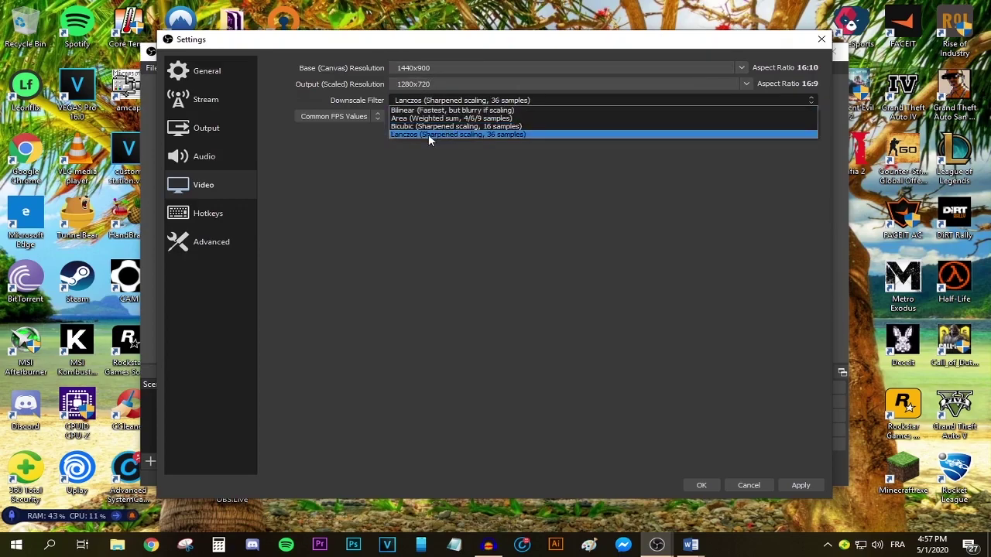
pyautogui.click(430, 136)
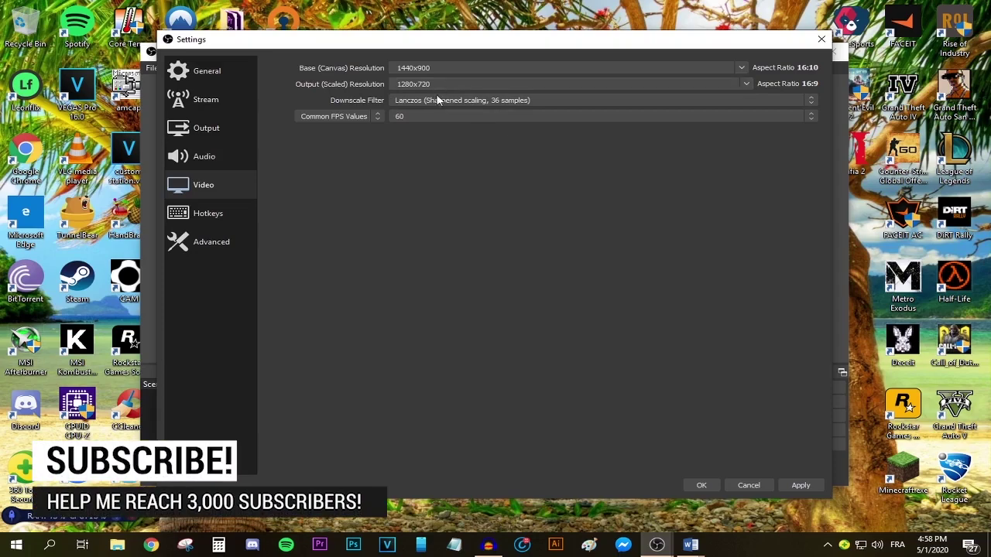
pyautogui.click(427, 117)
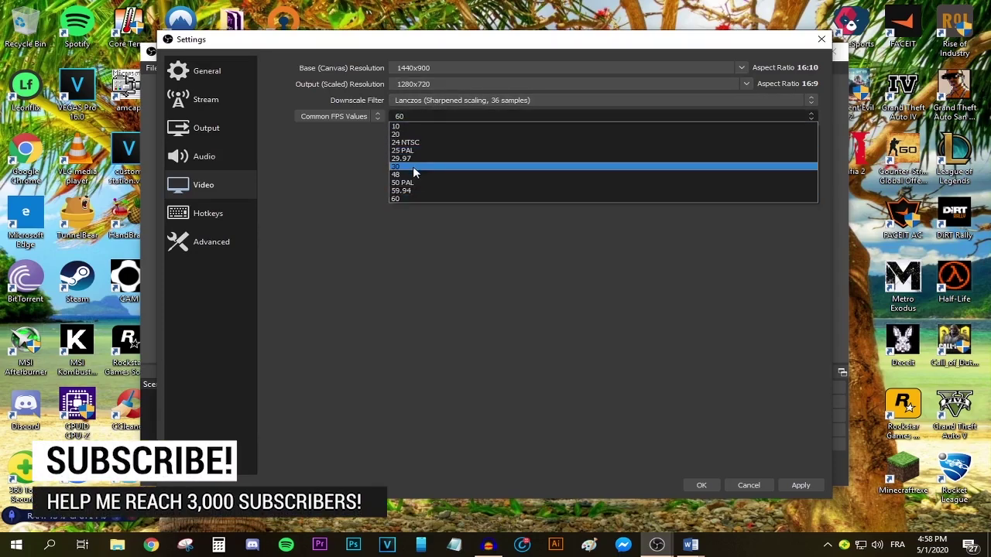
pyautogui.click(413, 169)
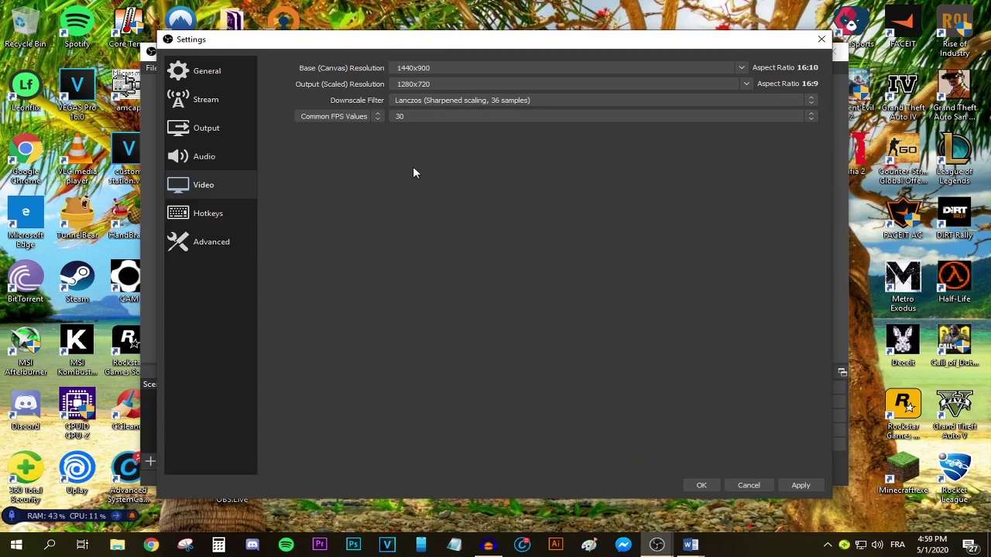
pyautogui.click(802, 485)
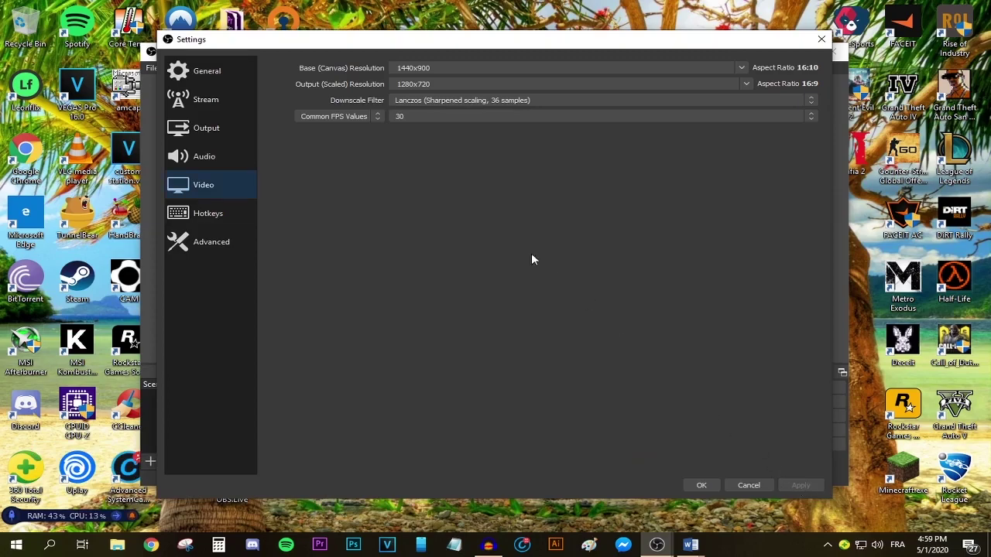
pyautogui.click(217, 130)
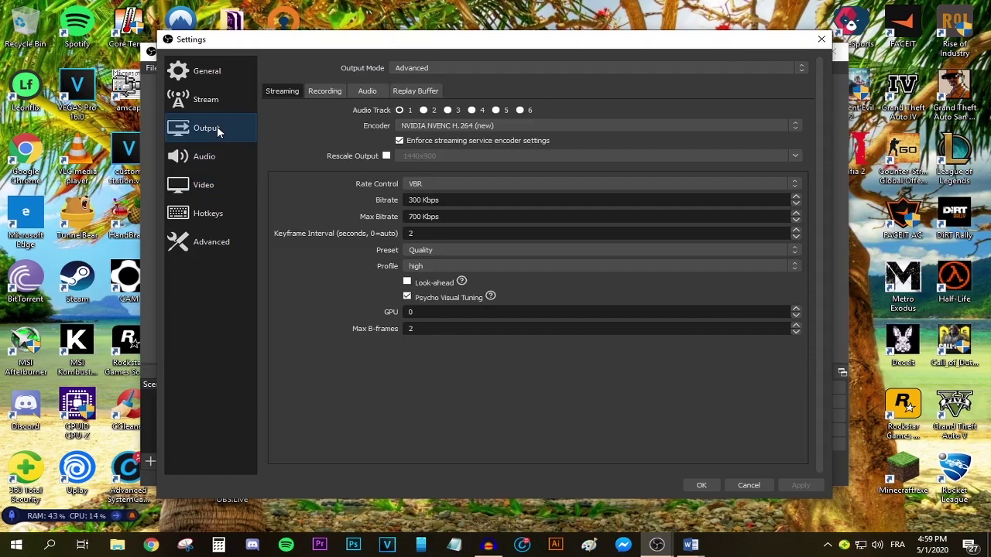
pyautogui.scroll(1, 415, 68)
pyautogui.click(415, 69)
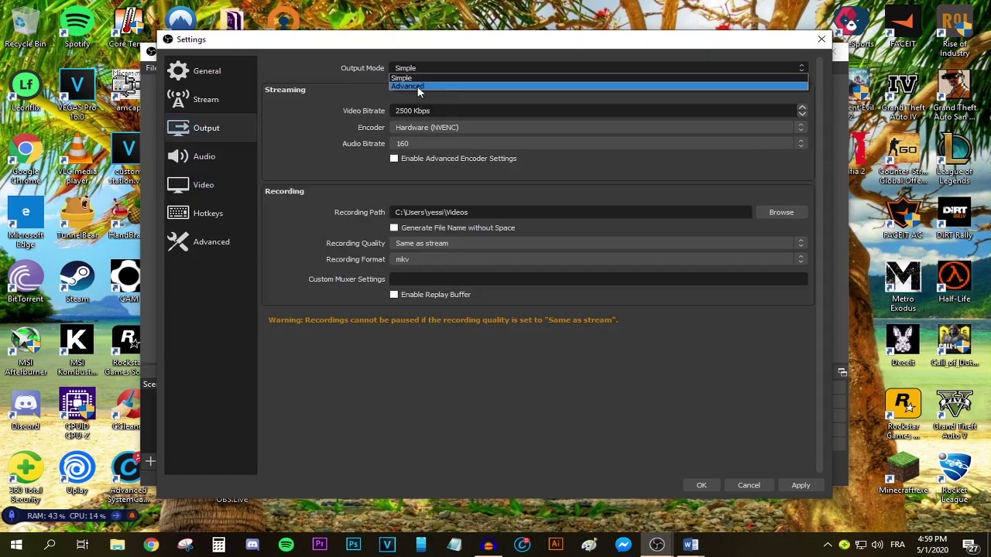
pyautogui.click(417, 87)
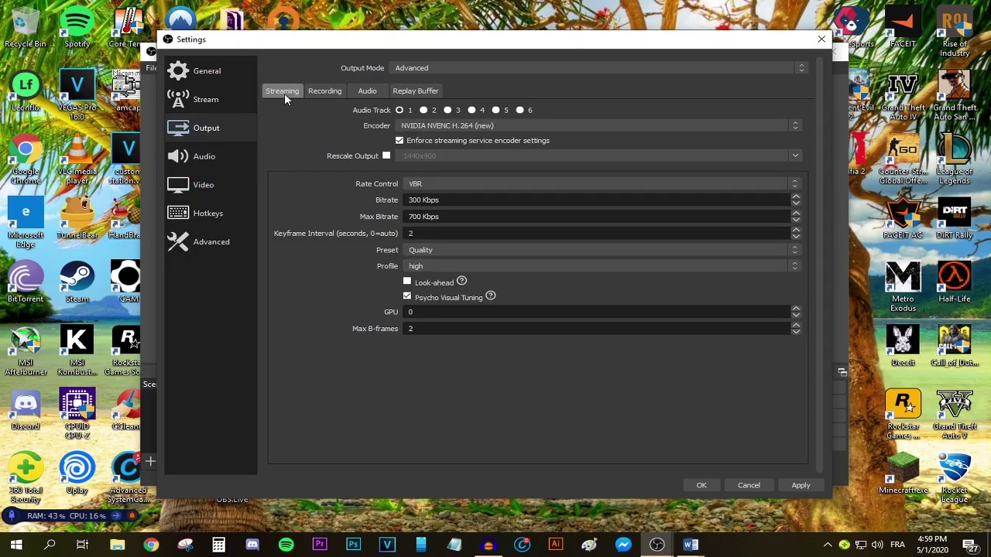
pyautogui.click(314, 97)
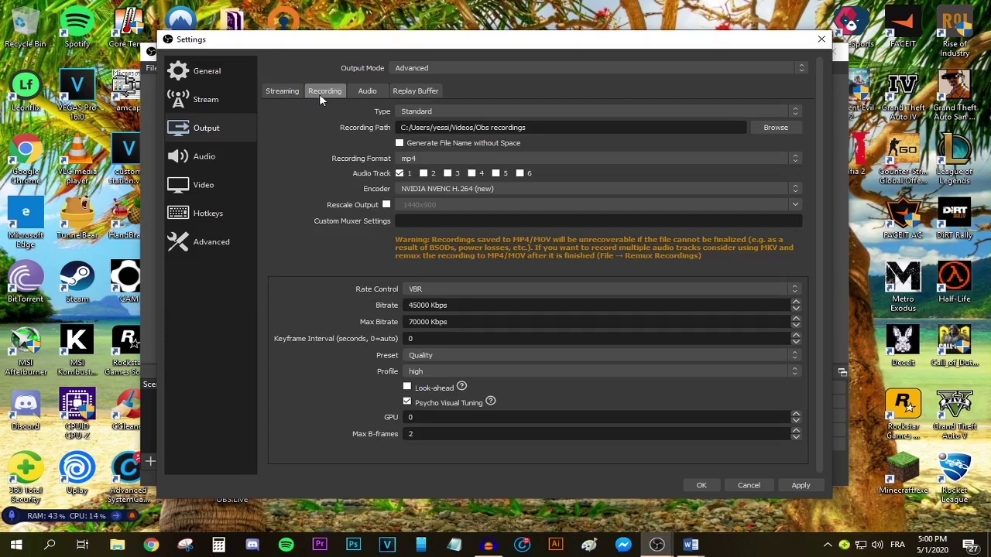
pyautogui.click(288, 91)
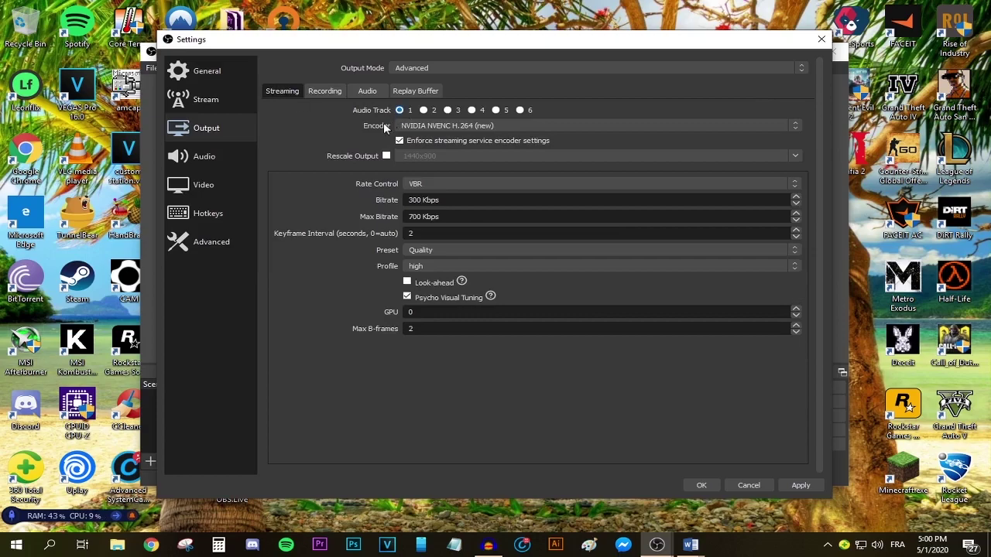
# Keep the NVIDIA NVENC H.264 (new) encoder and enforce the streaming service encoder settings
pyautogui.click(422, 126)
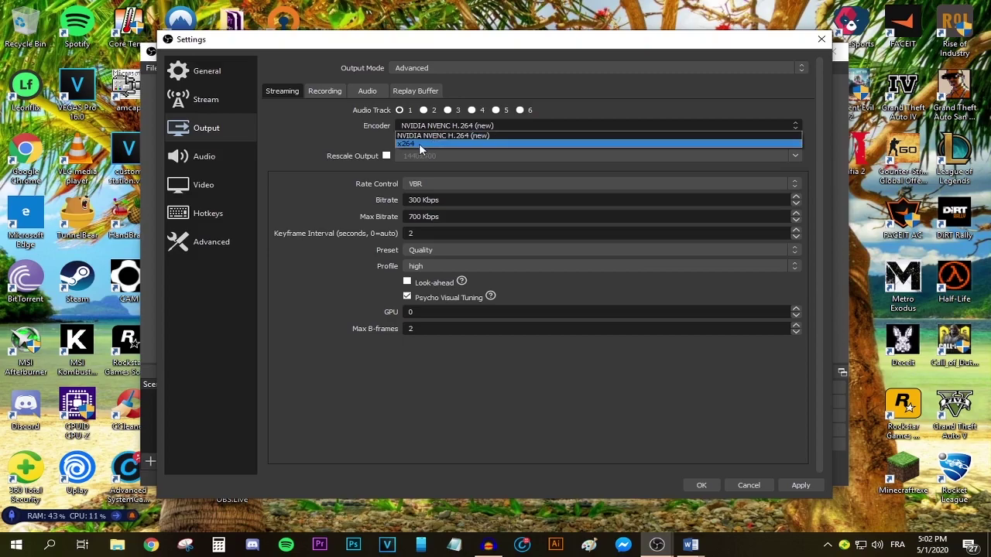
pyautogui.click(433, 135)
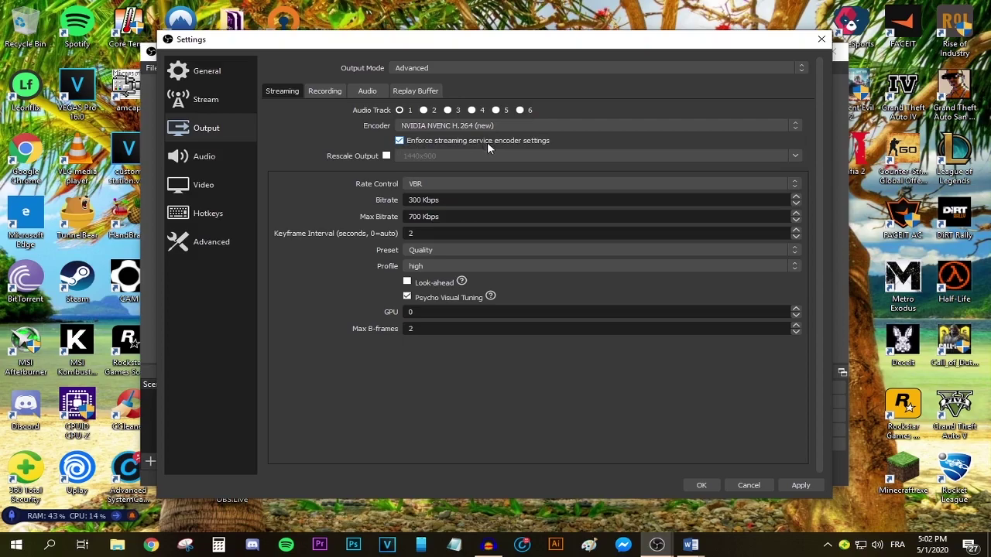
pyautogui.click(400, 141)
pyautogui.click(423, 184)
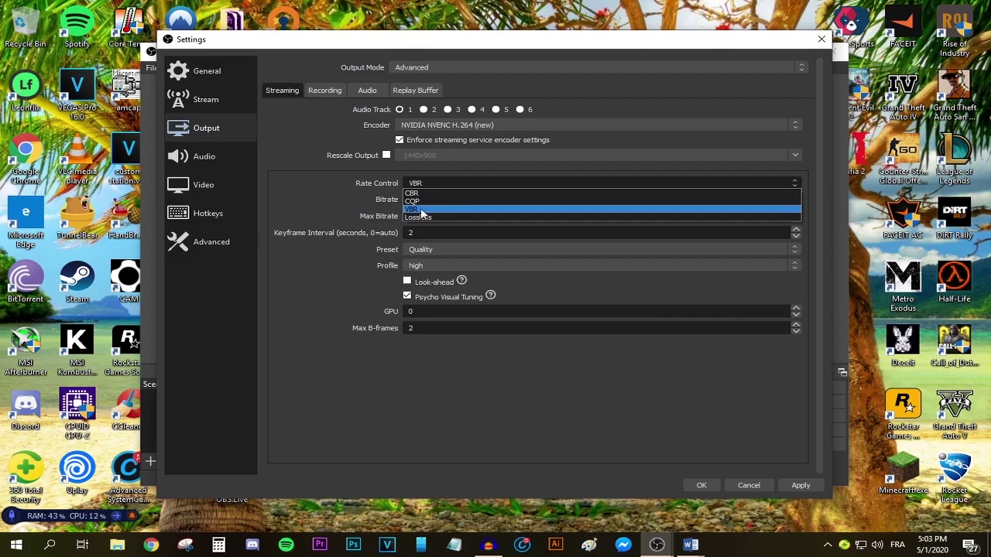
# Confirm VBR in the Rate Control dropdown, reselecting it across three openings
pyautogui.click(420, 211)
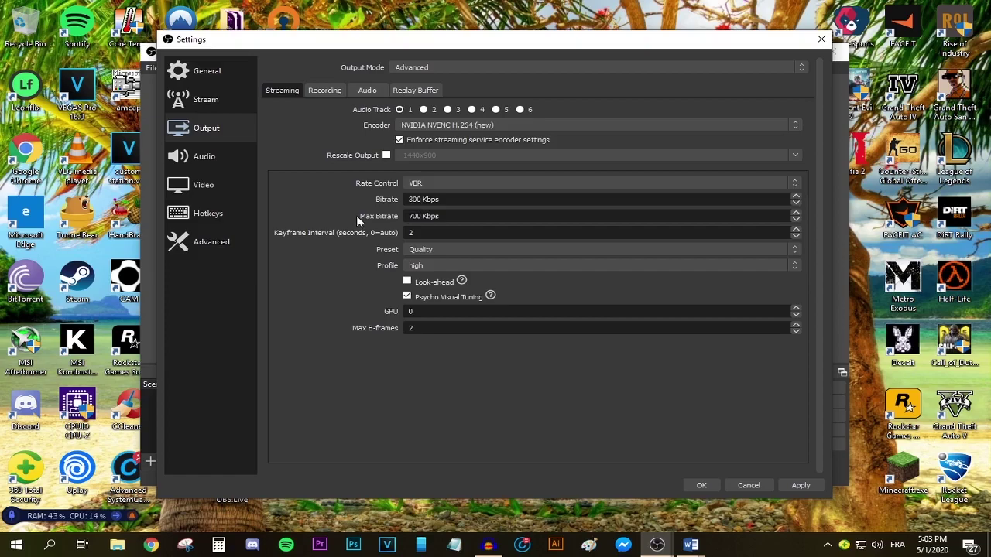
pyautogui.click(430, 184)
pyautogui.click(418, 210)
pyautogui.click(447, 182)
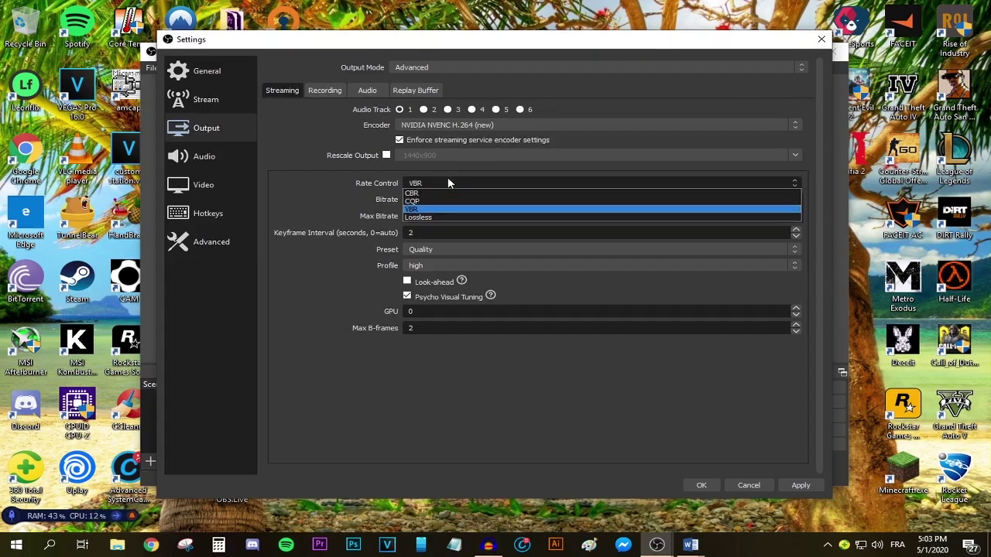
pyautogui.click(416, 209)
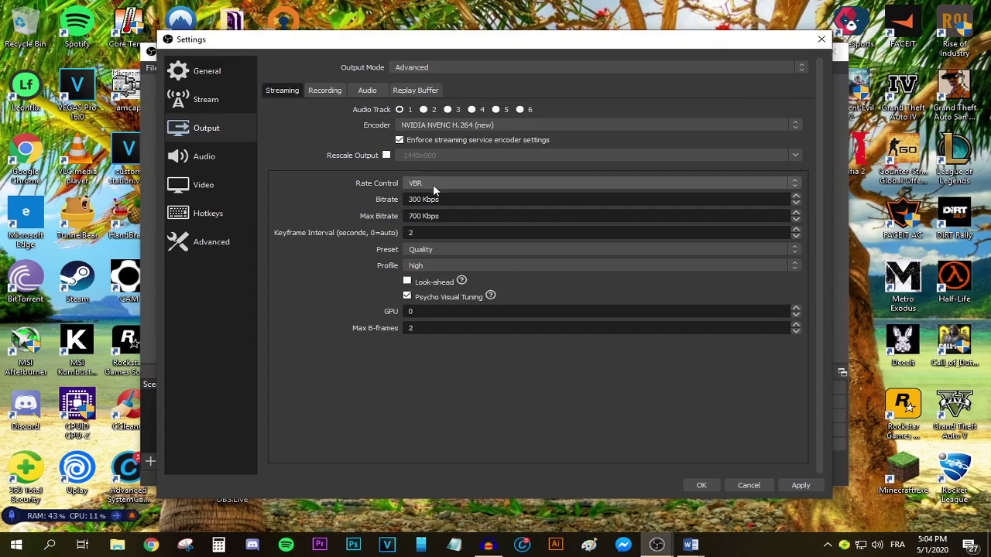
# Change Max Bitrate from 700 to 4000 Kbps and Bitrate from 300 to 2500 Kbps
pyautogui.moveTo(408, 199); pyautogui.dragTo(421, 199)
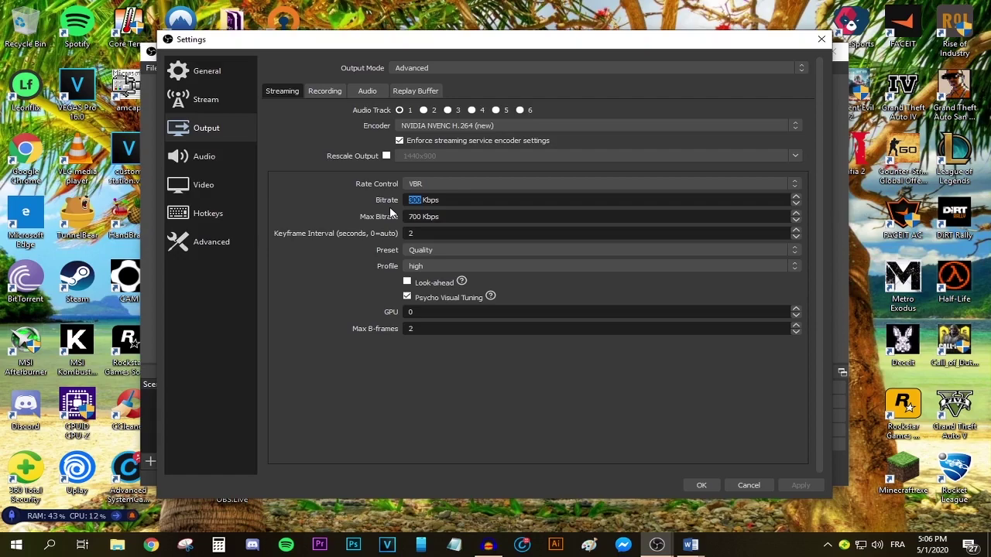
pyautogui.click(331, 207)
pyautogui.doubleClick(414, 216)
pyautogui.write('4000')
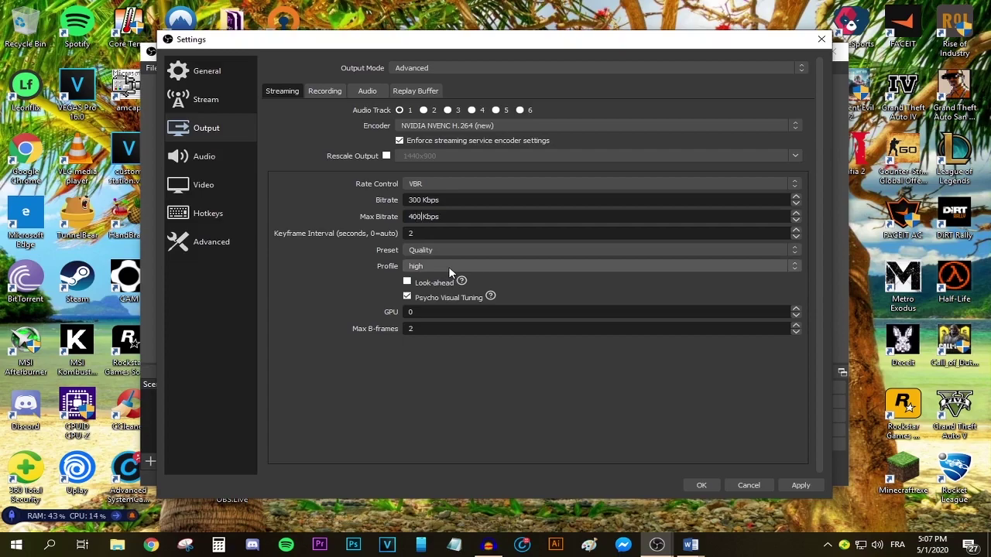
pyautogui.moveTo(408, 200); pyautogui.dragTo(419, 200)
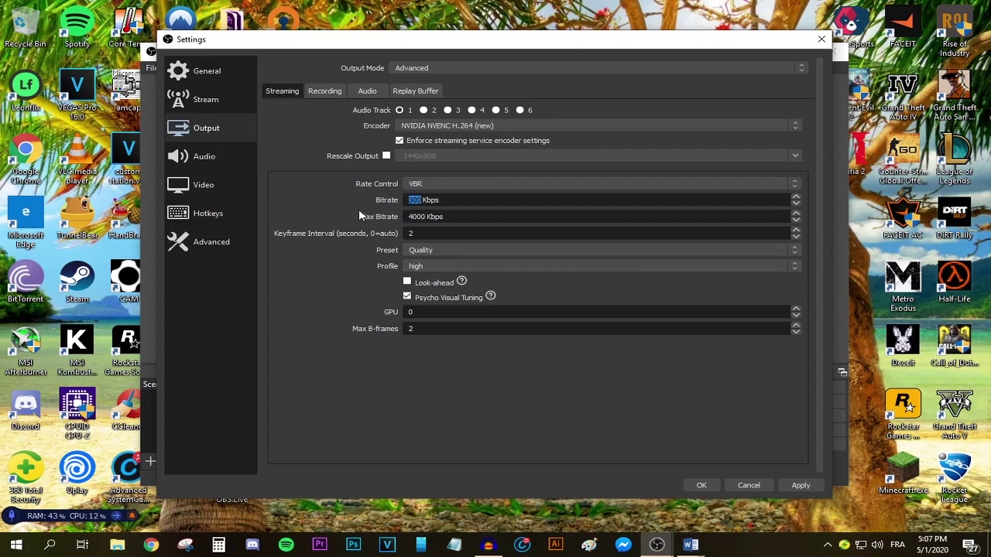
pyautogui.write('2500')
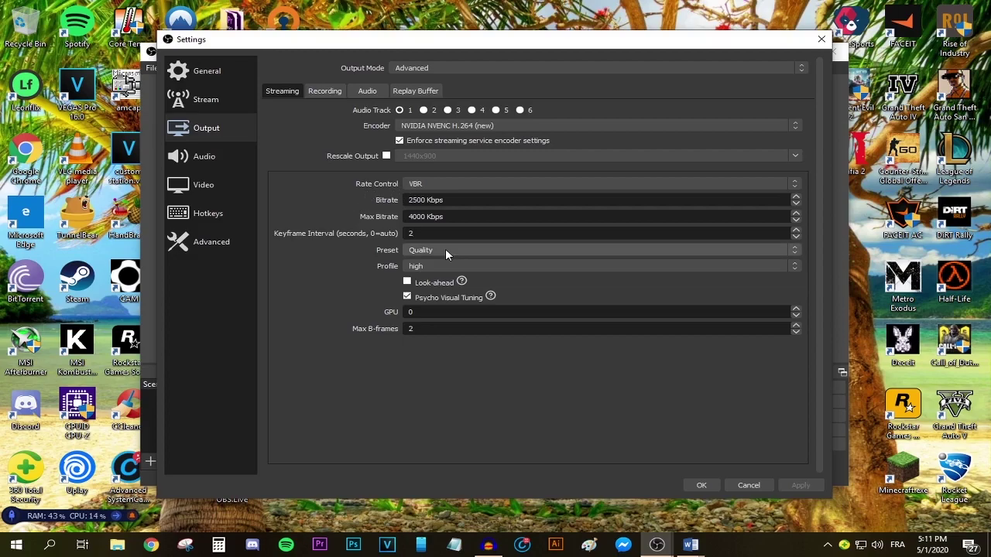
pyautogui.click(445, 249)
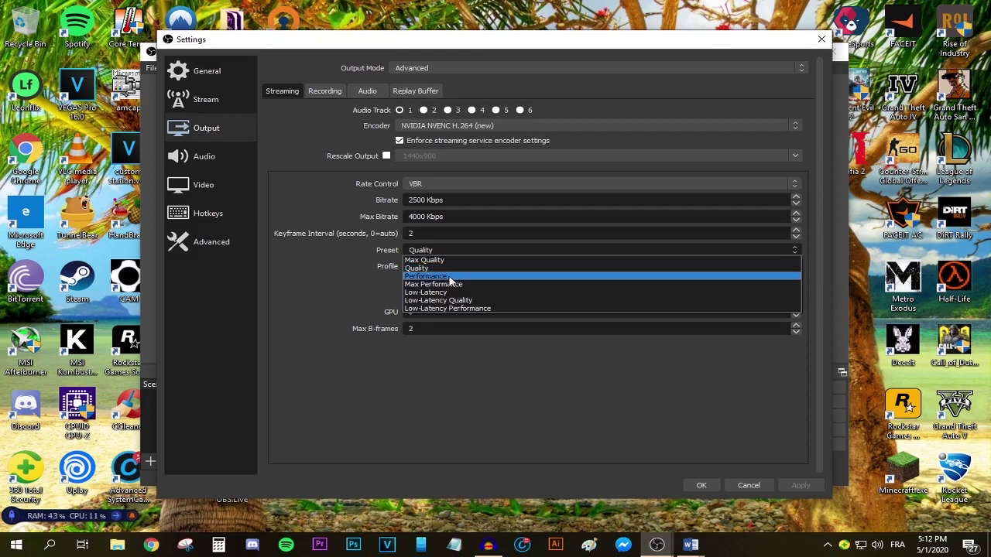
# Pick the Performance preset, keep the high profile, check Max B-frames, and apply
pyautogui.click(450, 277)
pyautogui.click(437, 266)
pyautogui.click(427, 274)
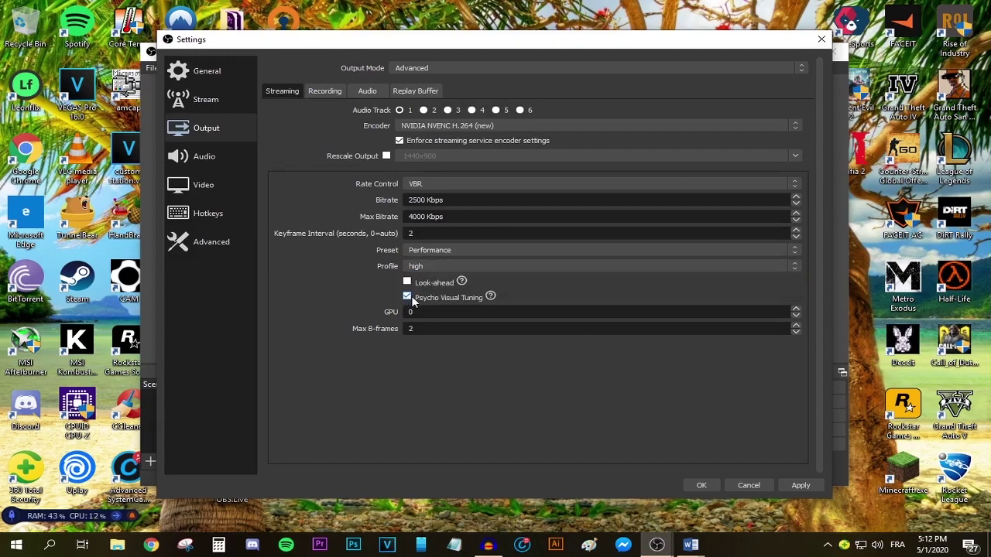
pyautogui.moveTo(411, 300)
pyautogui.click(422, 328)
pyautogui.click(801, 485)
# Keep Samson Q2U speakers as desktop audio and the Samson Q2U as the mic
pyautogui.click(212, 151)
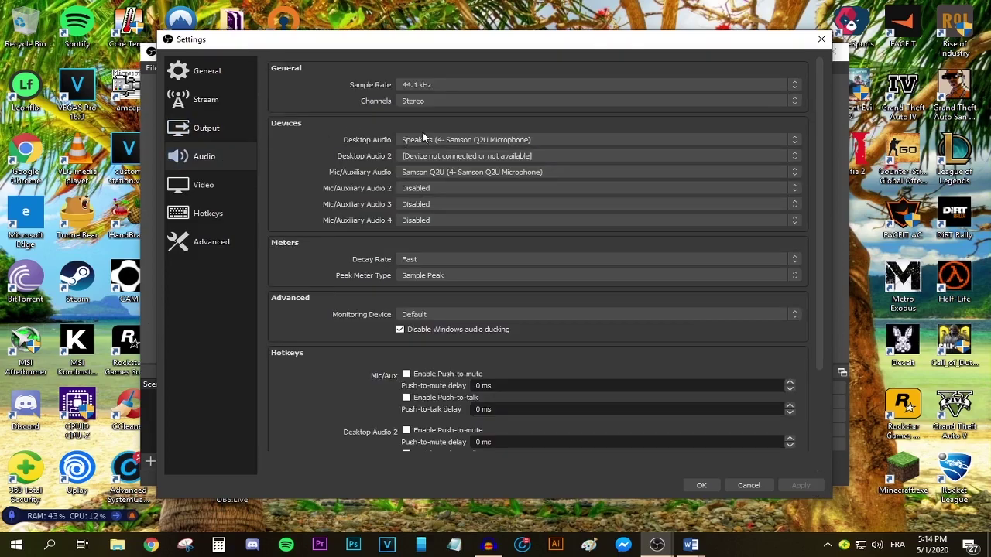
pyautogui.click(422, 136)
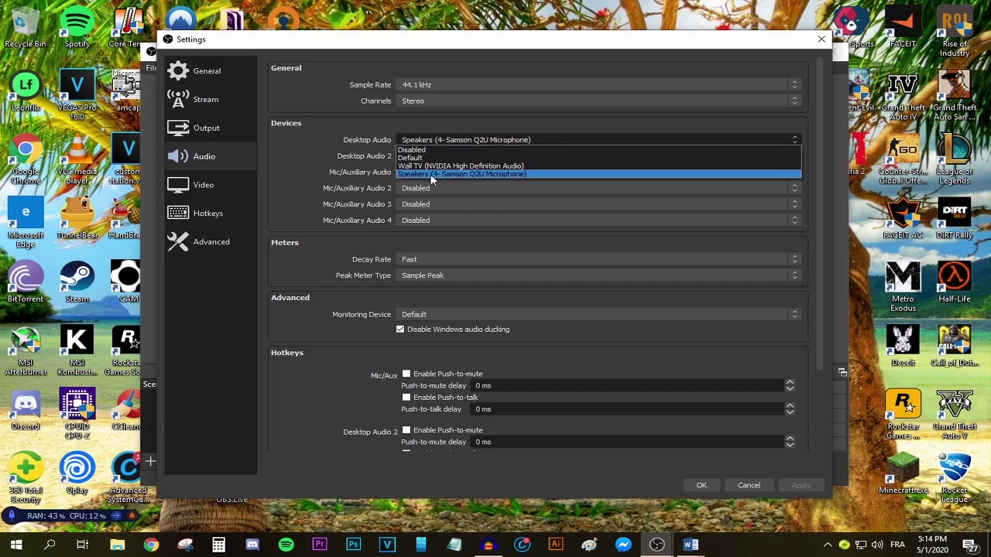
pyautogui.click(431, 175)
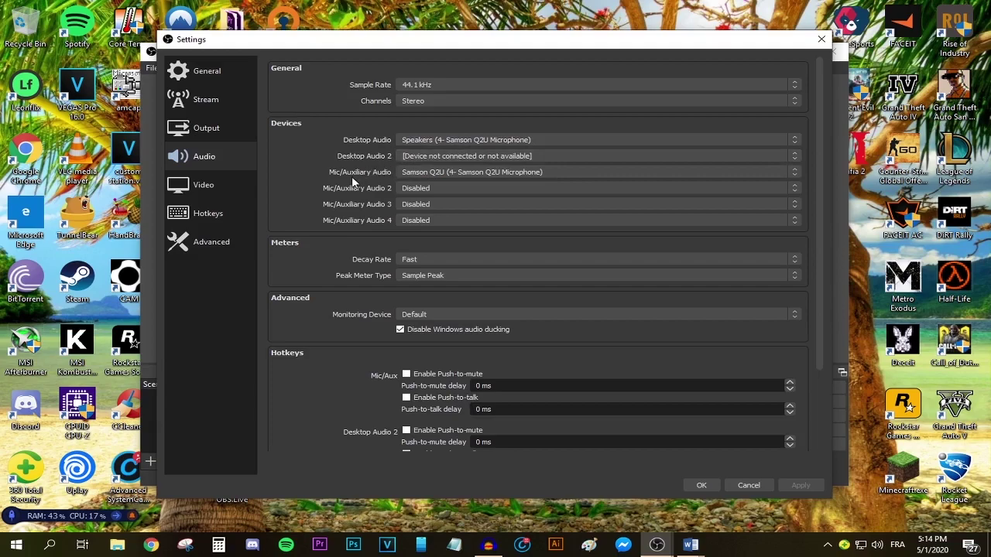
pyautogui.click(475, 171)
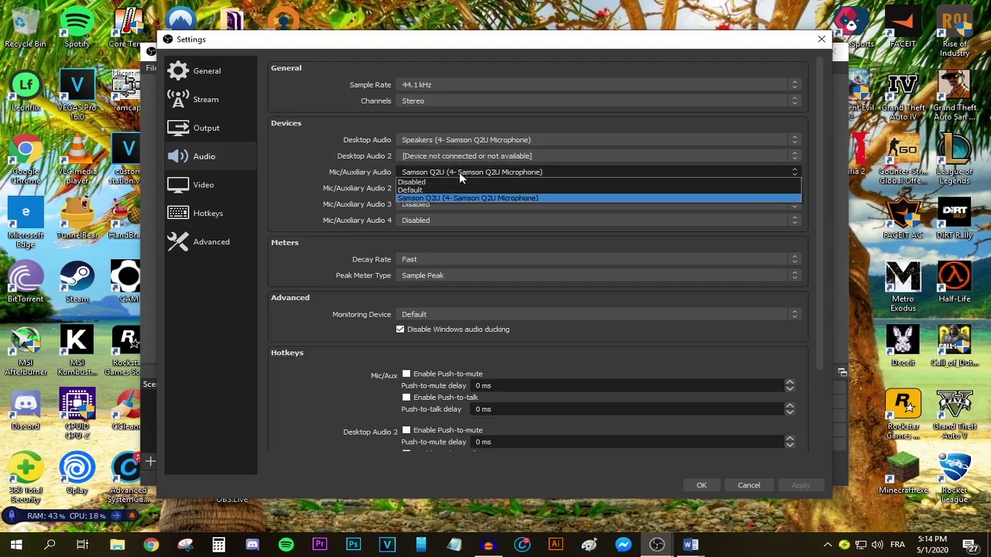
pyautogui.click(425, 198)
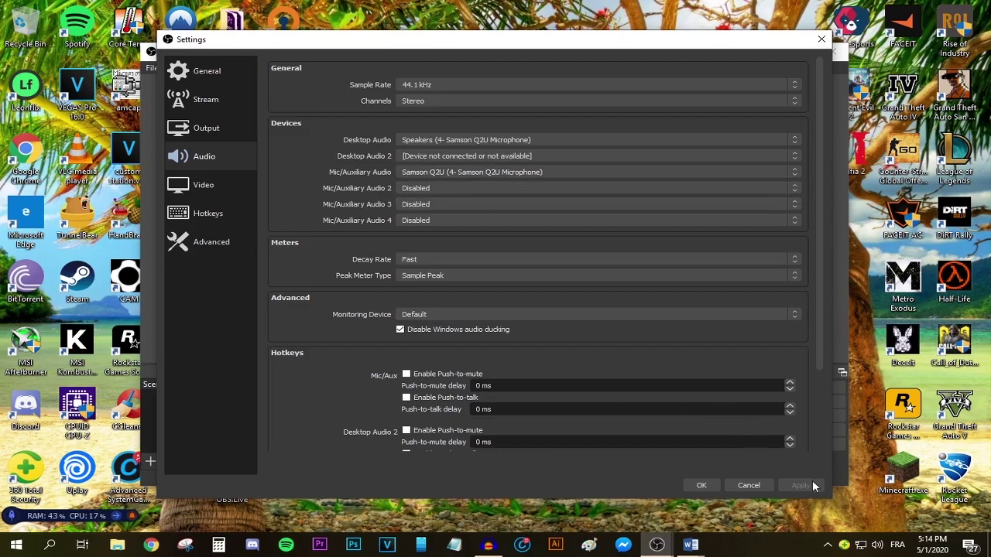
pyautogui.click(250, 242)
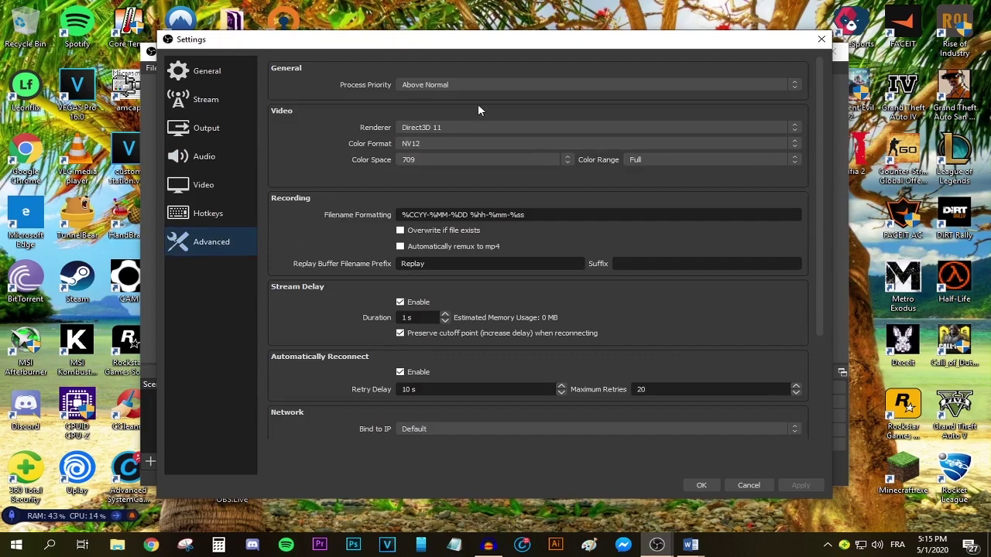
# Confirm Above Normal priority, 709 colour space and Full colour range, then close Settings
pyautogui.click(461, 85)
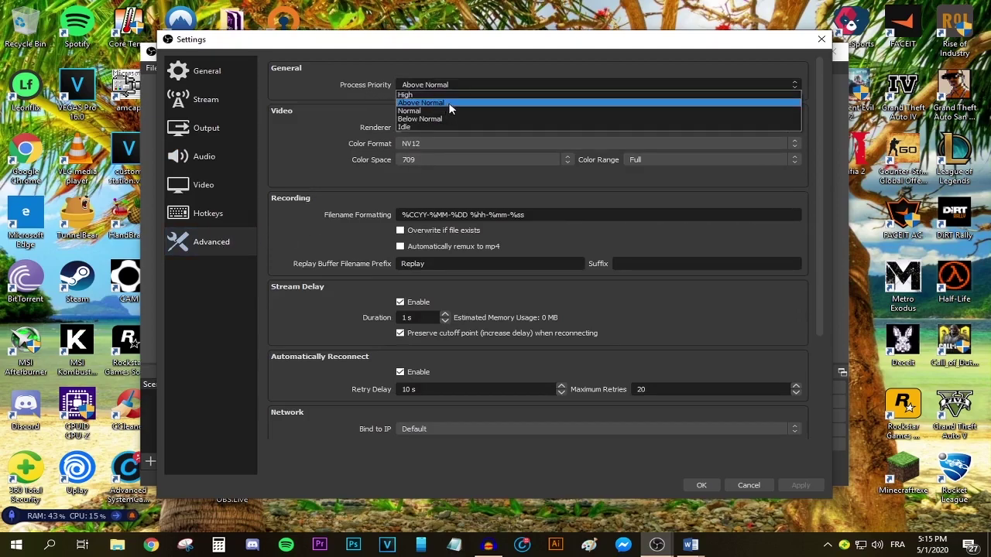
pyautogui.click(450, 103)
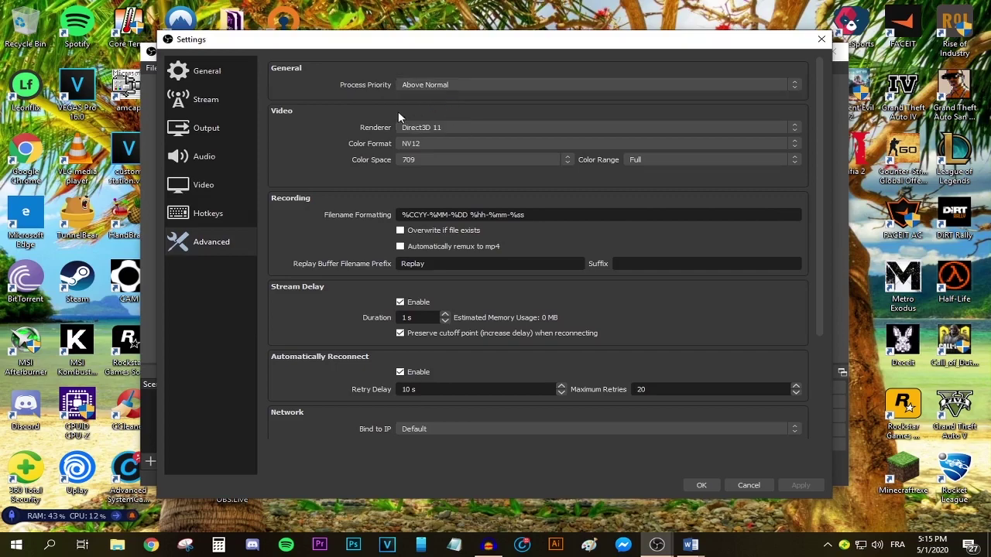
pyautogui.click(443, 161)
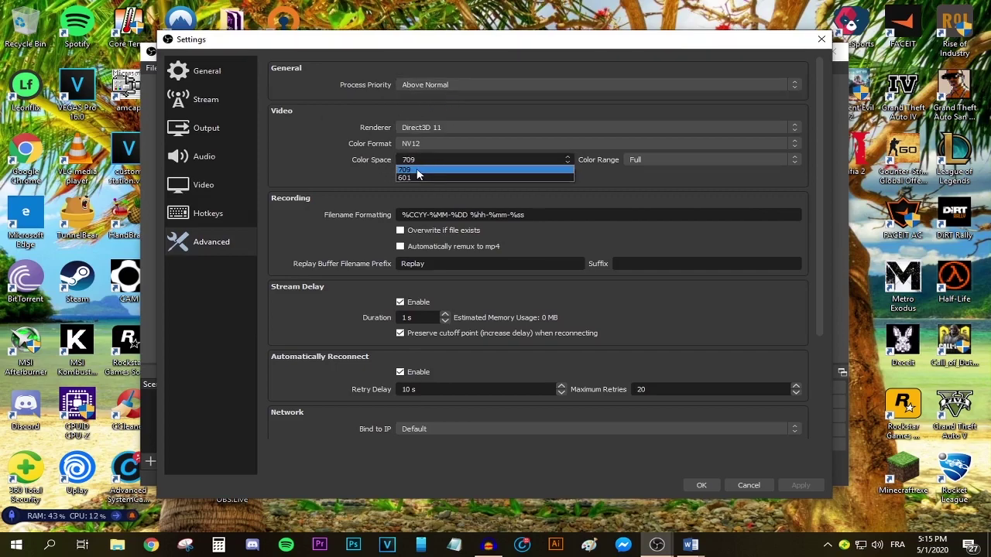
pyautogui.click(417, 171)
pyautogui.click(638, 160)
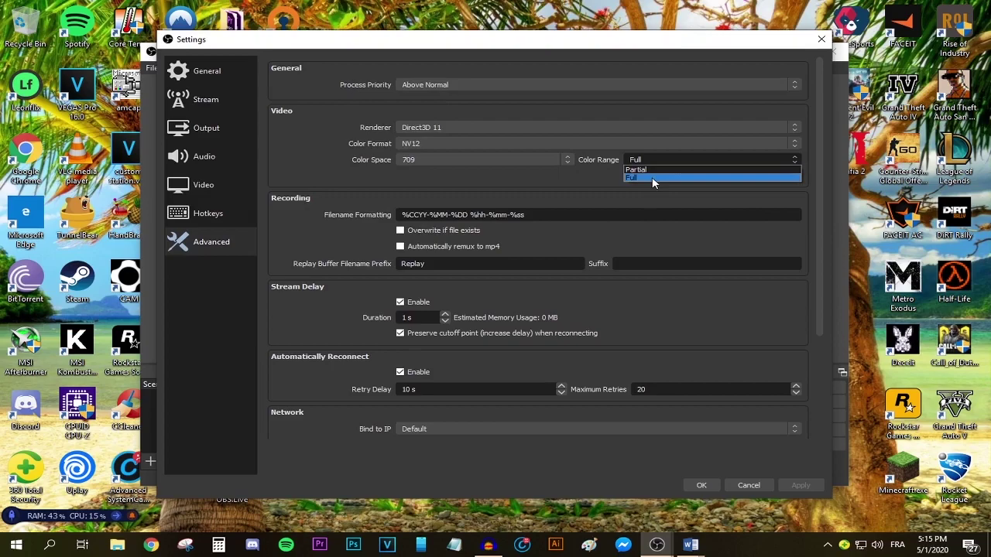
pyautogui.click(652, 177)
pyautogui.press('Escape')
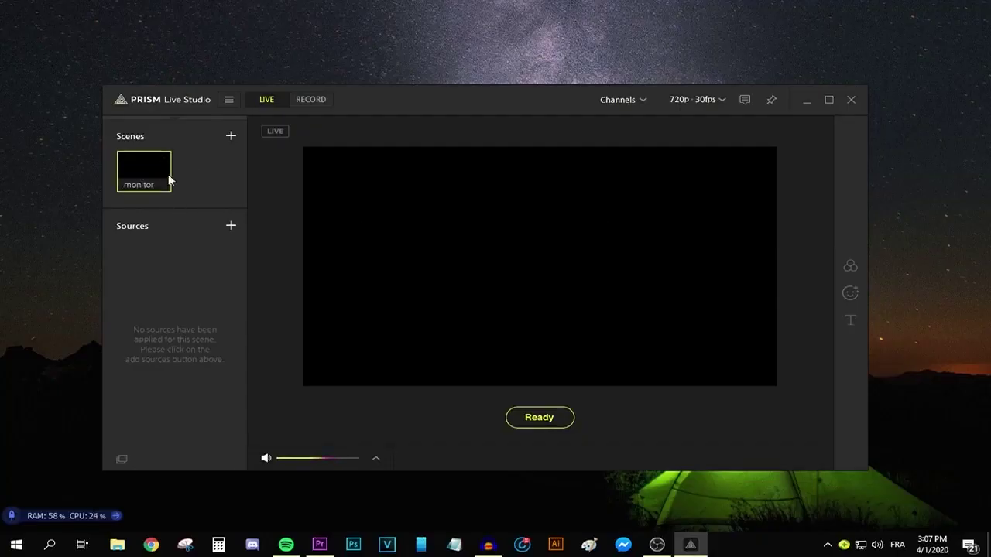
# Add a Compaq WF1907 display capture and a Samson microphone source to the monitor scene
pyautogui.click(230, 224)
pyautogui.click(536, 416)
pyautogui.click(230, 226)
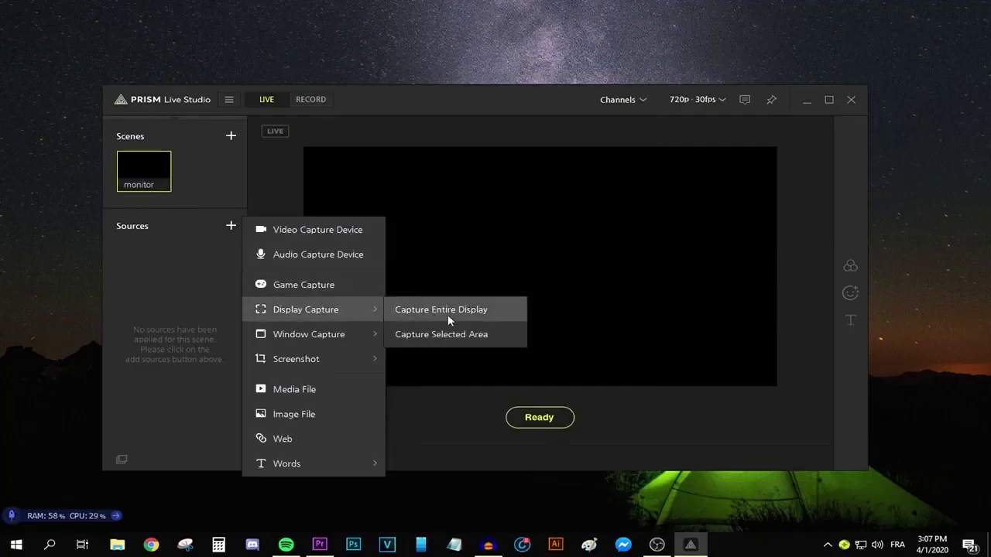
pyautogui.click(442, 310)
# Add a SUBSCRIBE text effect overlay using the AMERICAN CAPTAIN font
pyautogui.click(230, 226)
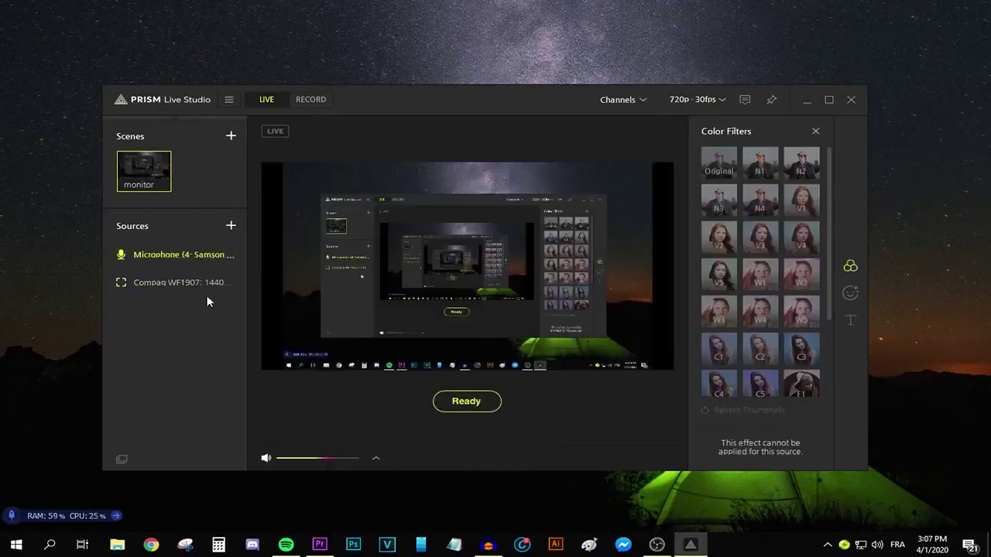
pyautogui.click(850, 320)
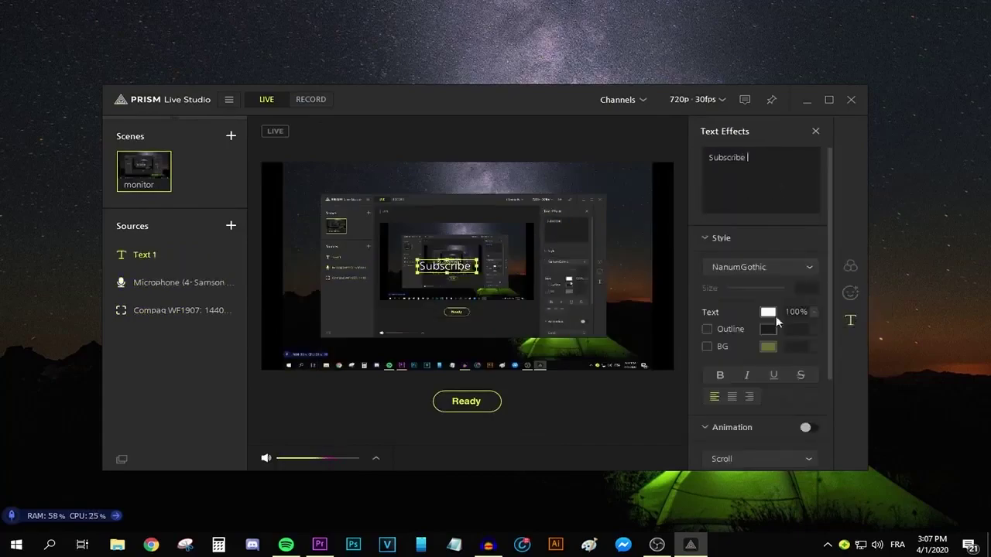
pyautogui.click(774, 315)
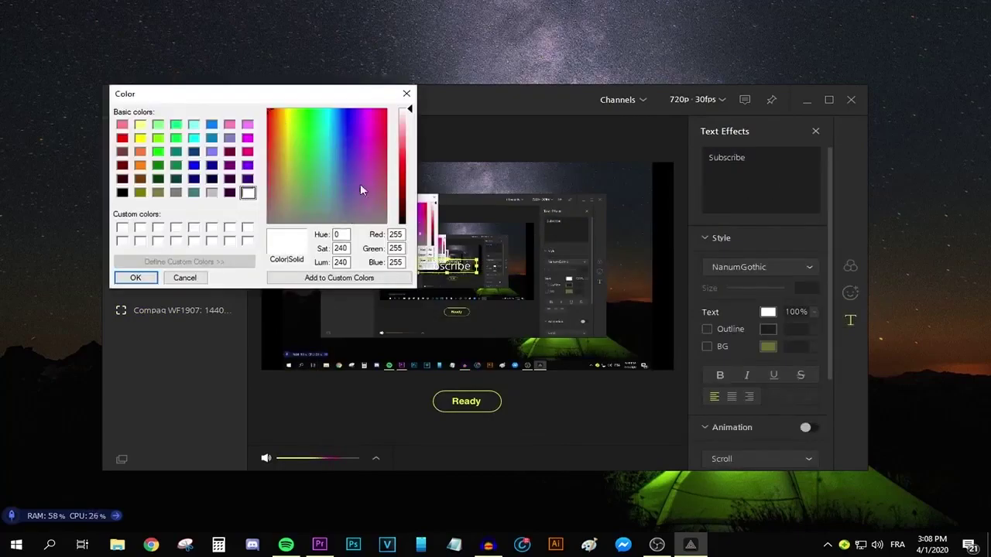
pyautogui.click(760, 267)
pyautogui.click(748, 314)
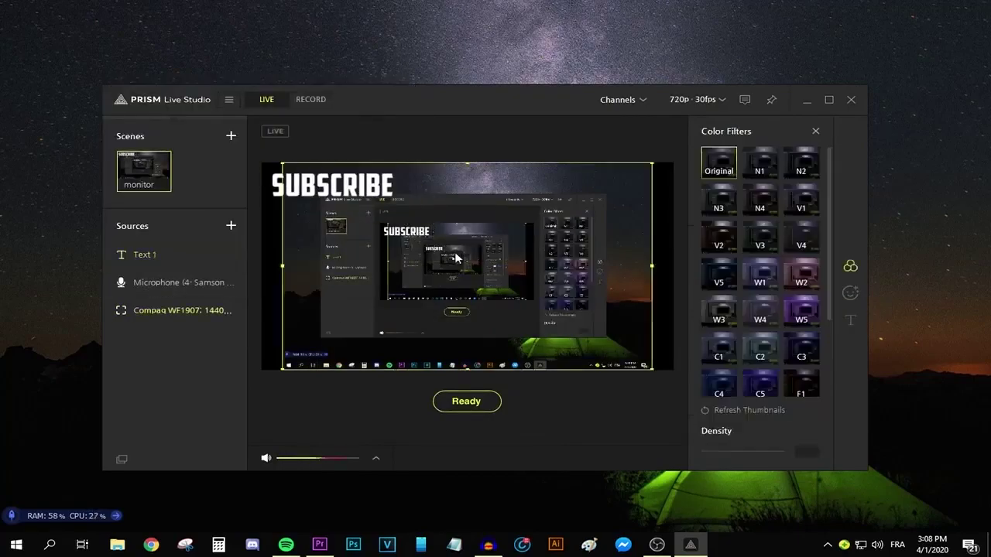
# Inspect the display capture's right-click options without changing anything
pyautogui.rightClick(454, 257)
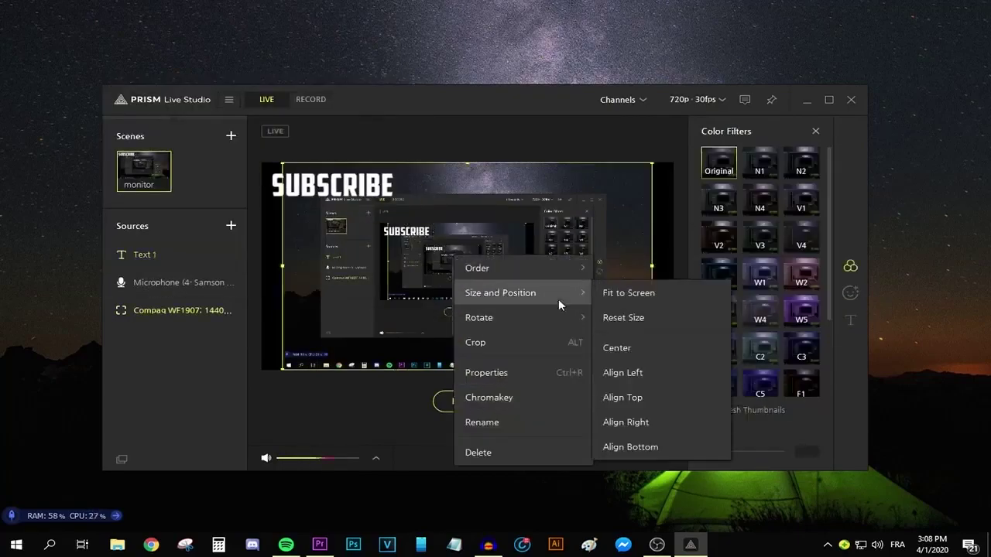
pyautogui.click(599, 267)
pyautogui.rightClick(579, 262)
pyautogui.rightClick(526, 271)
pyautogui.click(610, 416)
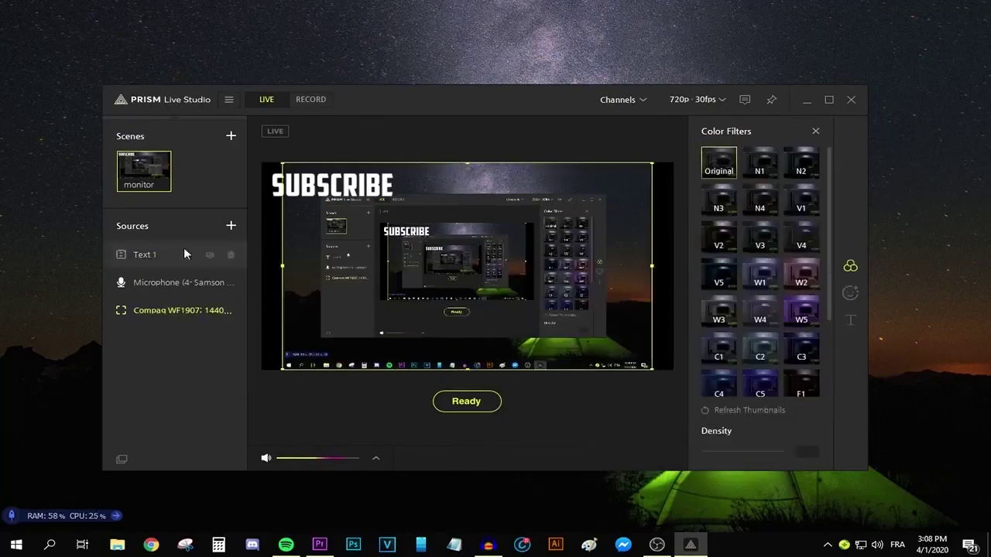
# Delete the SUBSCRIBE text overlay from the scene
pyautogui.click(333, 186)
pyautogui.rightClick(385, 195)
pyautogui.click(422, 391)
pyautogui.click(229, 99)
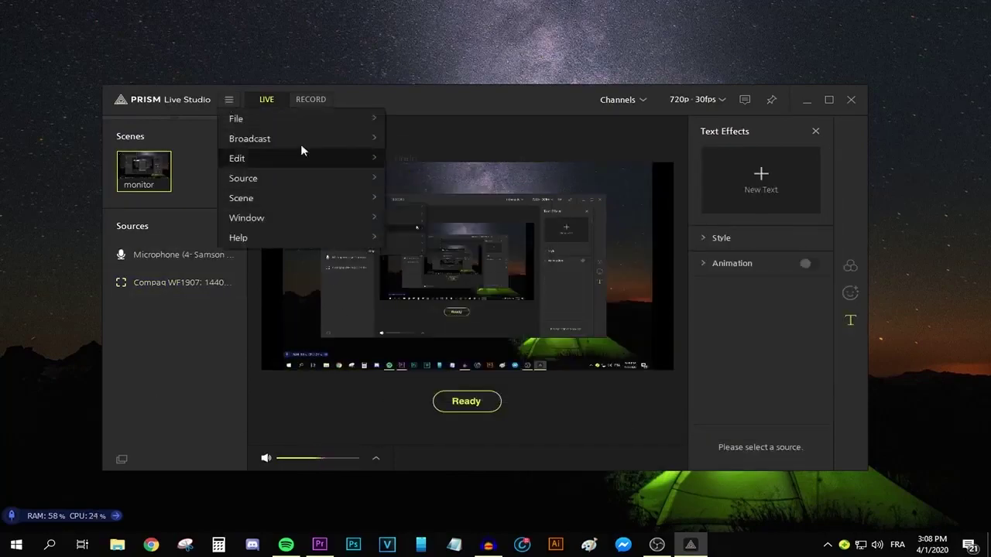